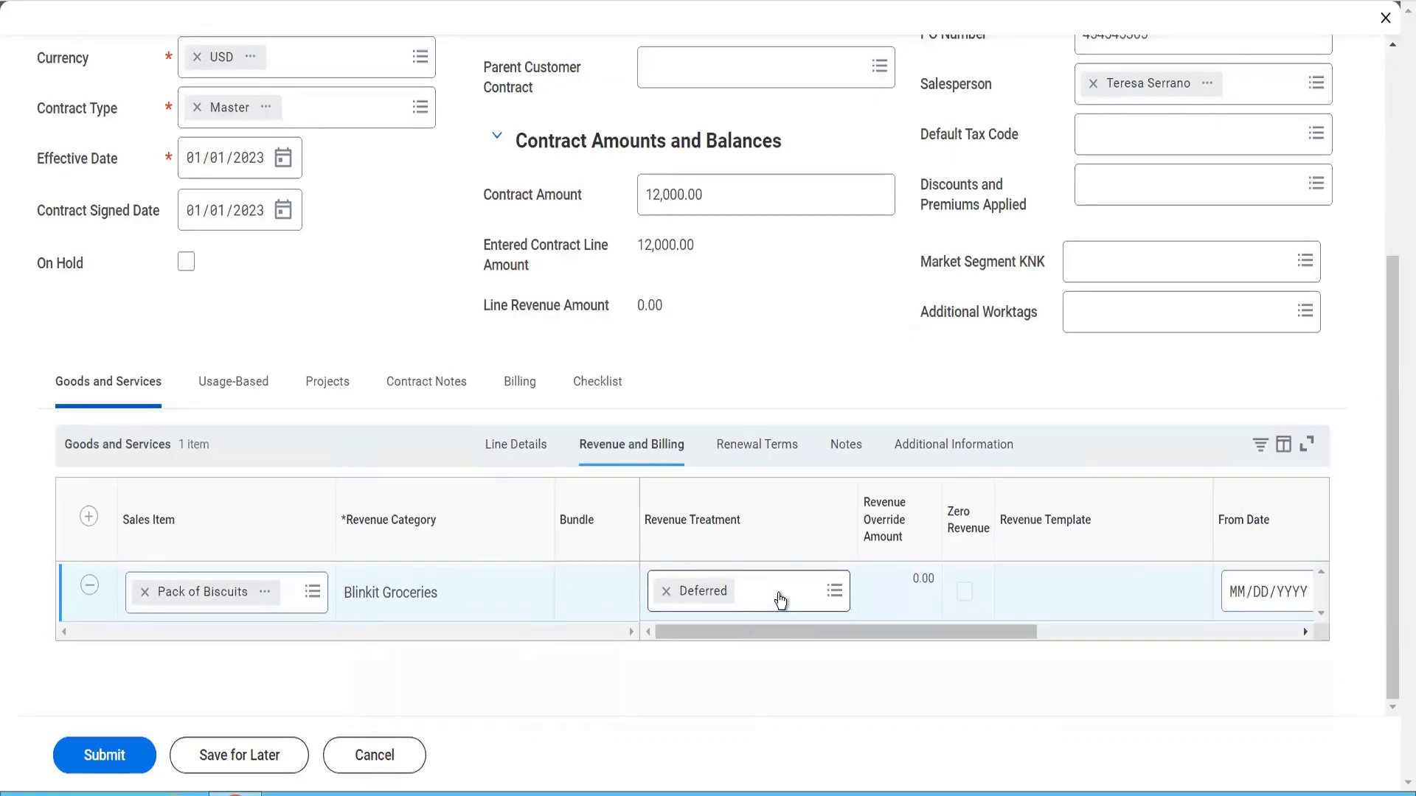
Set the Pack of Biscuits line's revenue From Date to 01/01/2023 and To Date to 12/31/2023
click(781, 601)
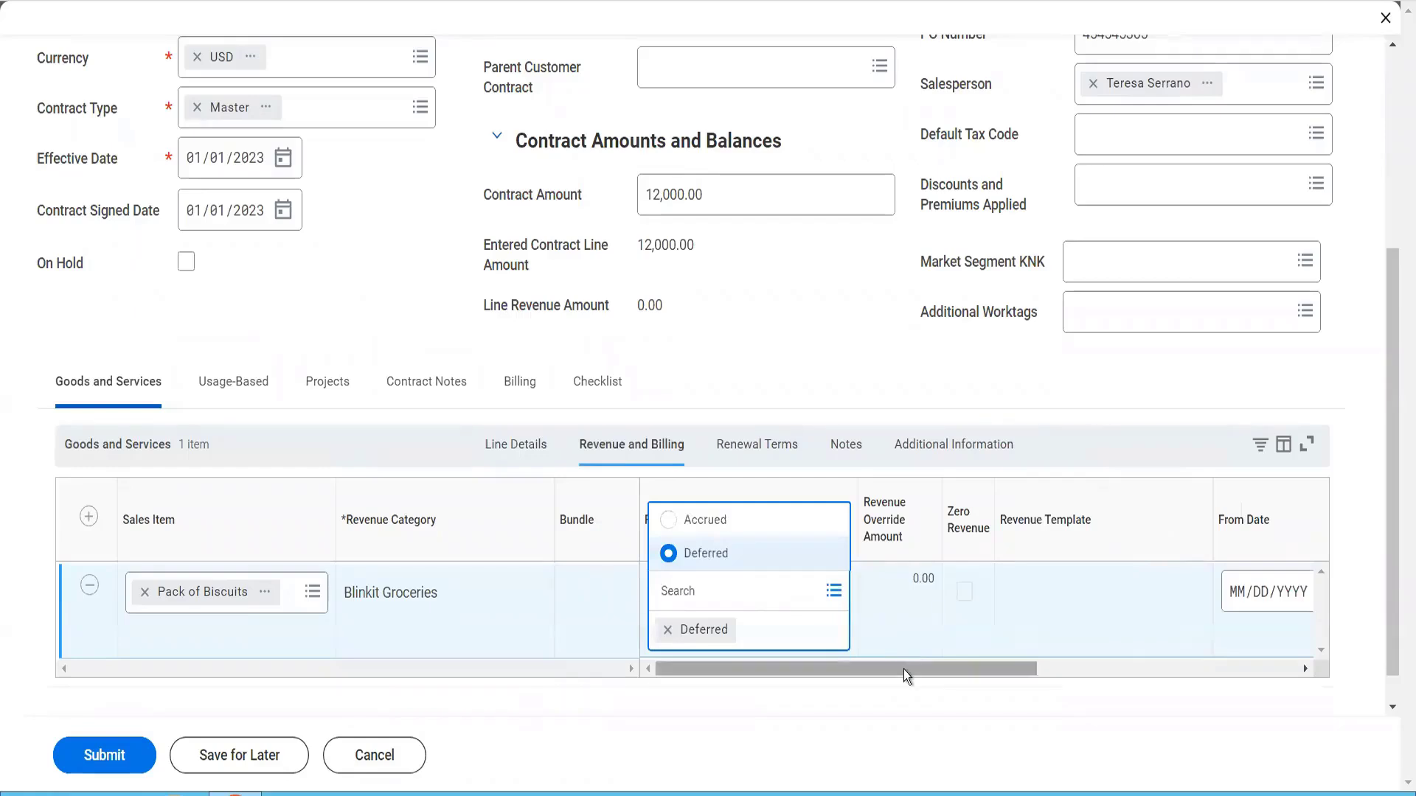
drag(904, 669, 1165, 665)
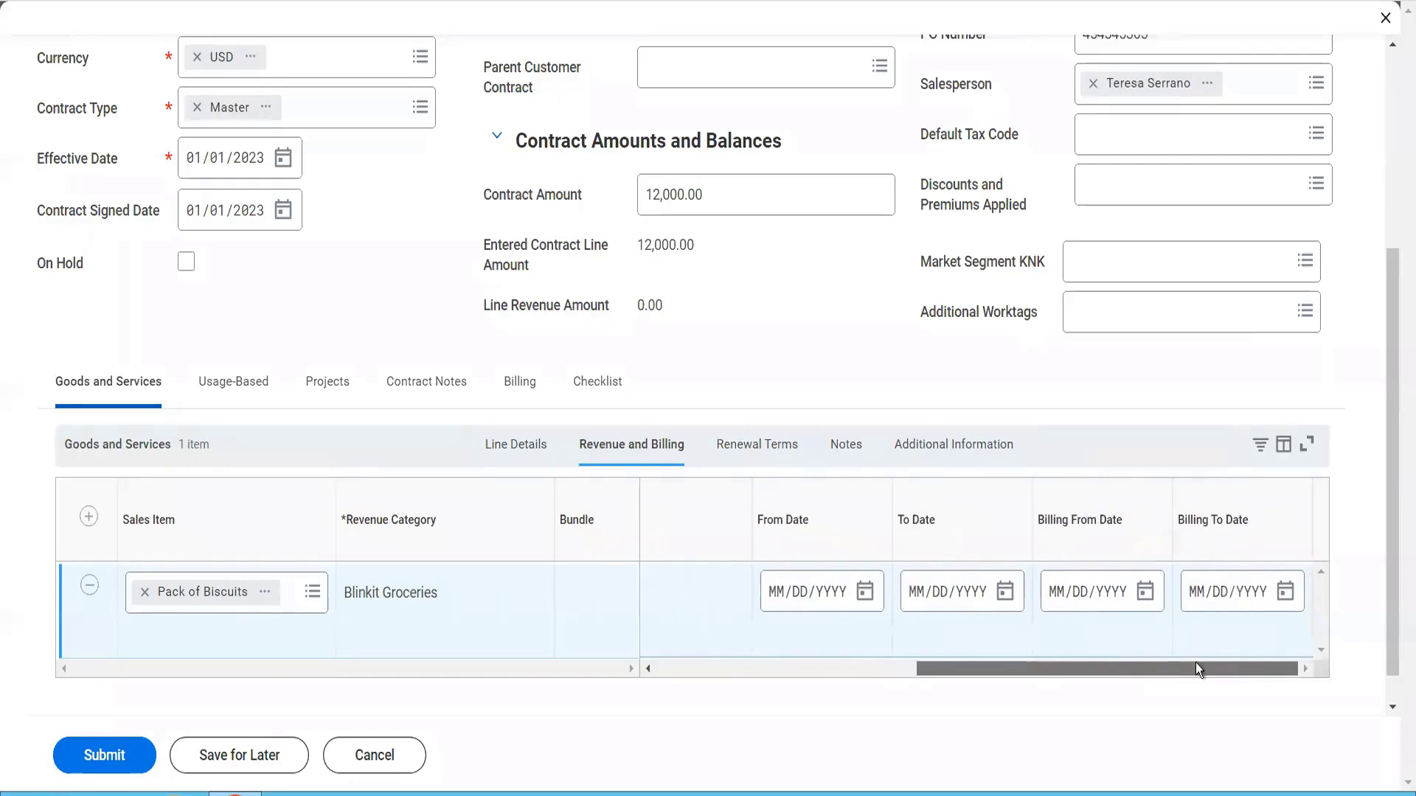
click(776, 599)
text(01/)
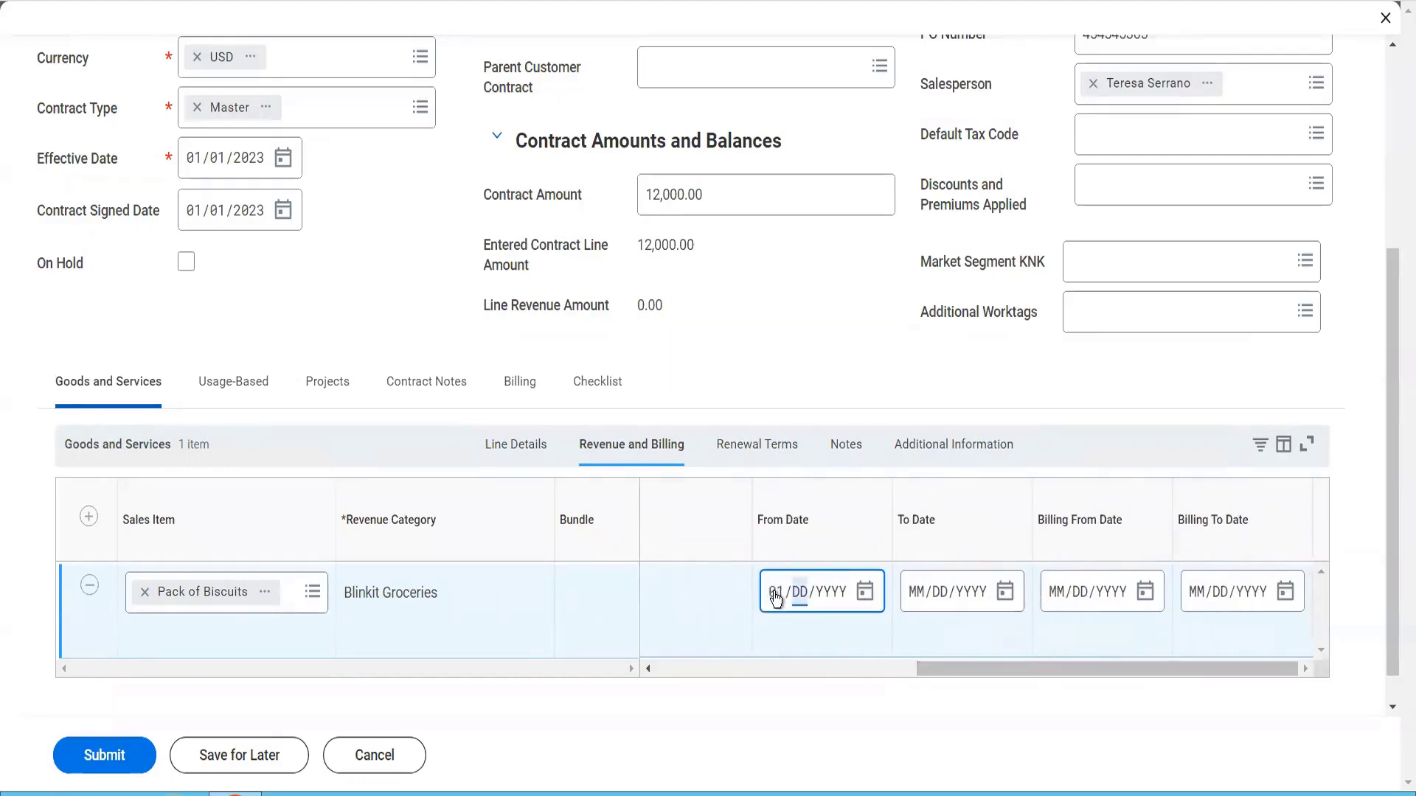
text(01/)
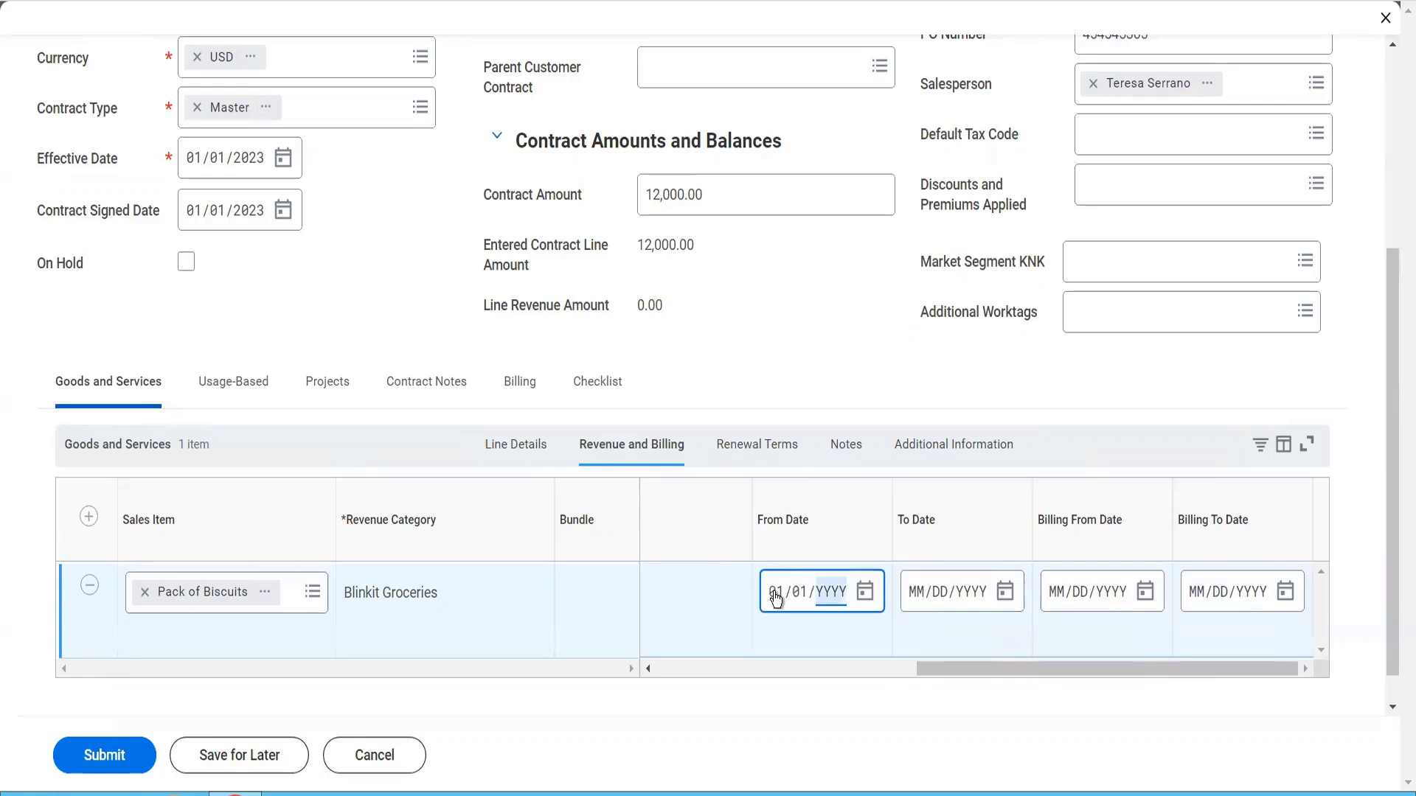
text(2023)
click(919, 592)
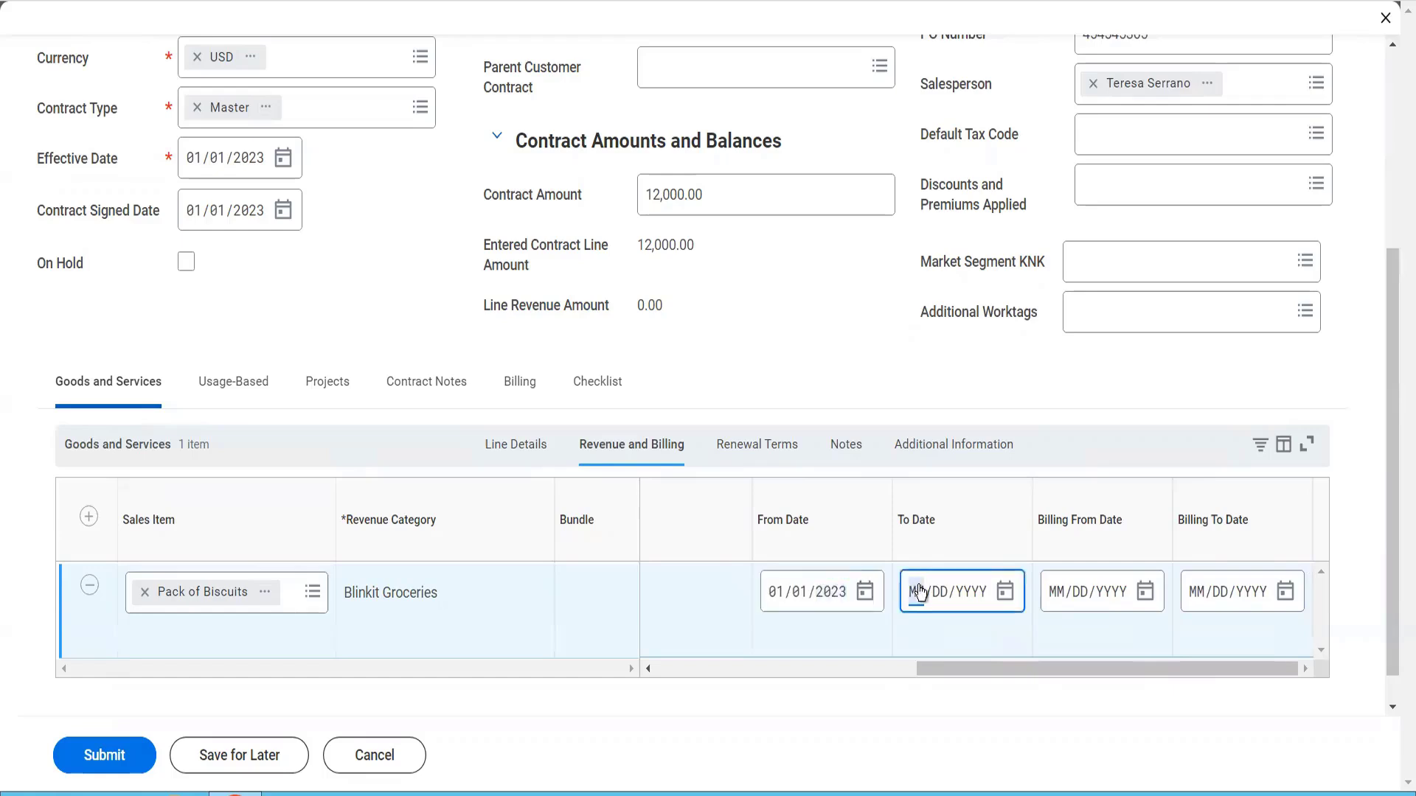
text(12/31/2023)
Set the line's Billing From Date to 01/01/2023 and Billing To Date to 12/31/2023
click(1056, 606)
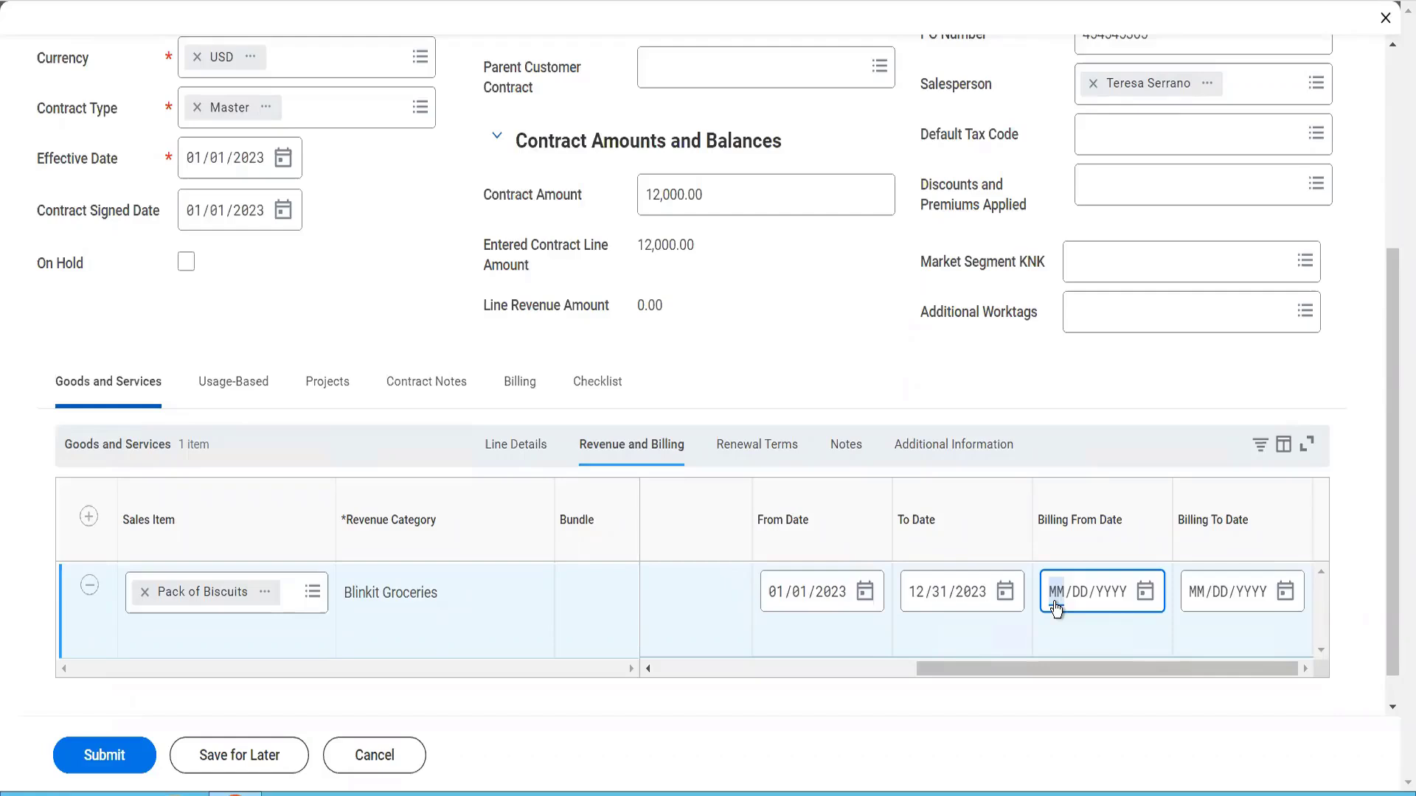
text(01/01/2023)
click(1197, 592)
text(1)
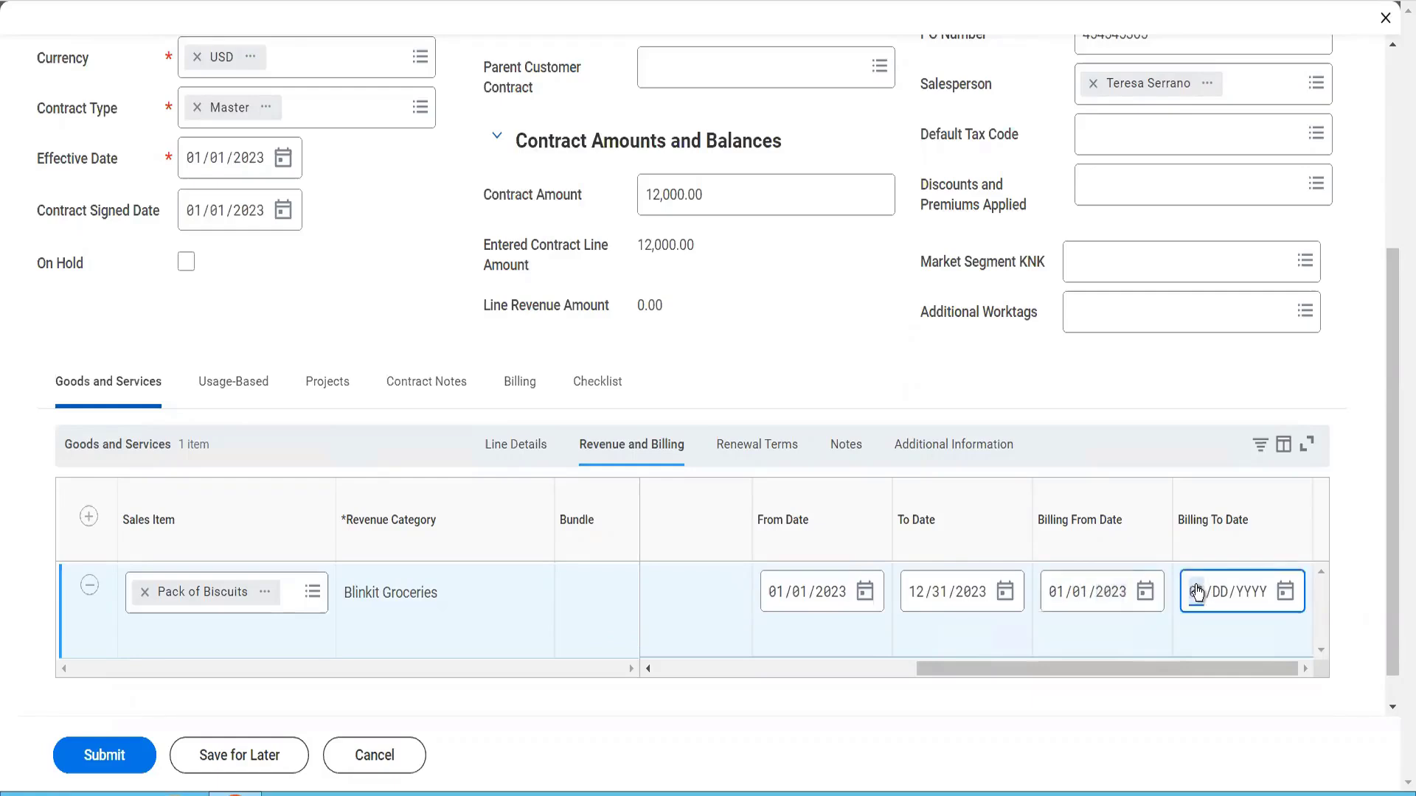
text(2/31/2023)
Mark the Pack of Biscuits line as renewable and set its renewal period from 01/01/2024 to 11/30/2024
click(743, 457)
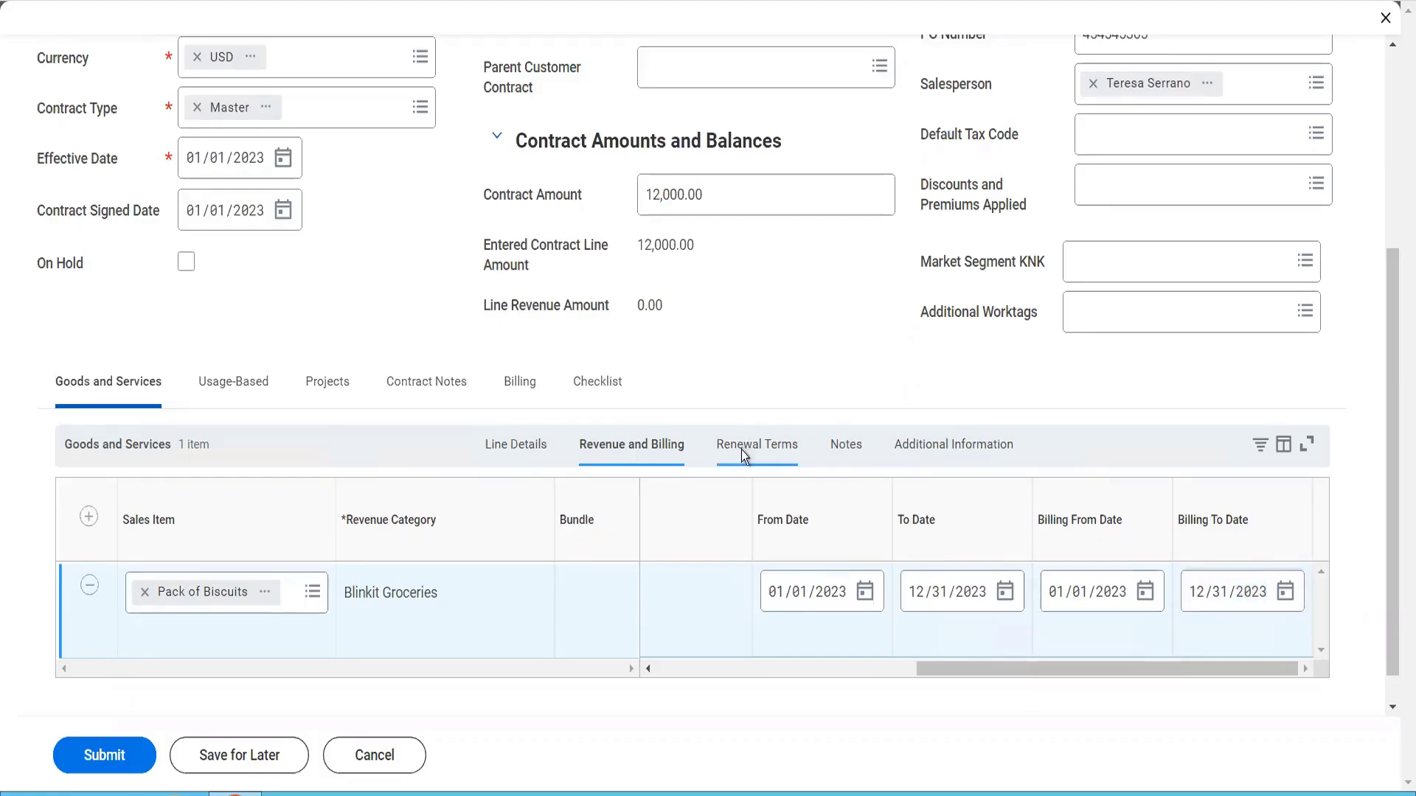
click(741, 449)
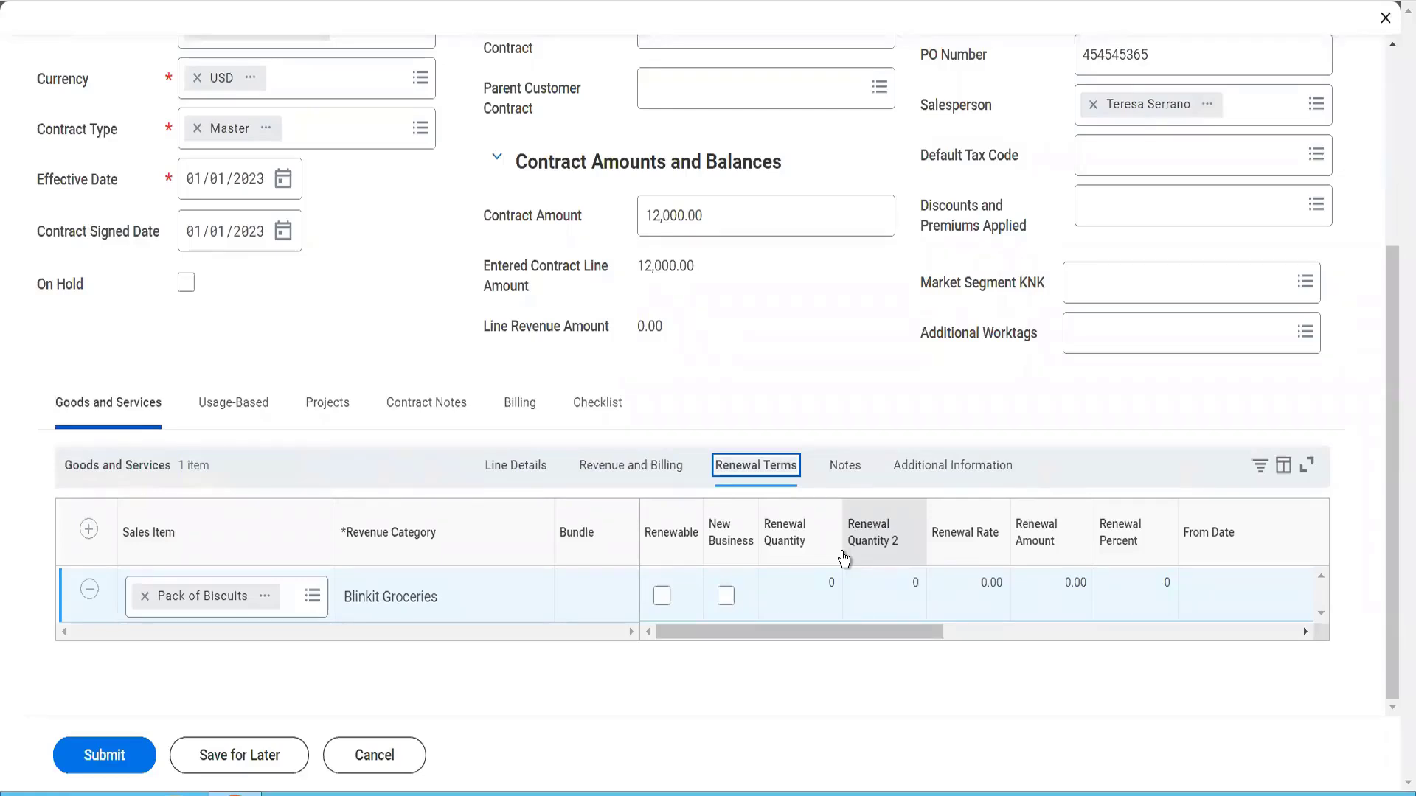
click(662, 598)
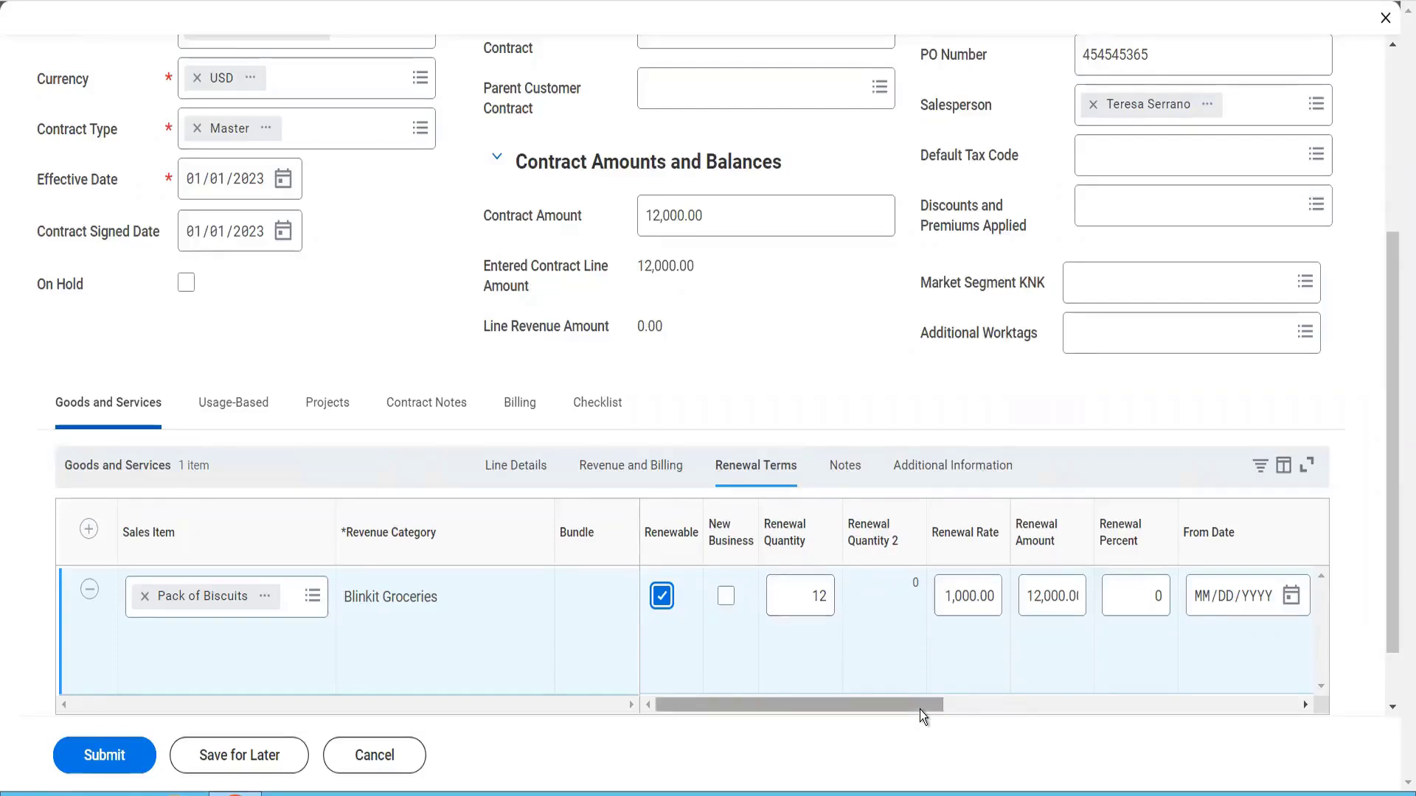
drag(919, 710, 1093, 702)
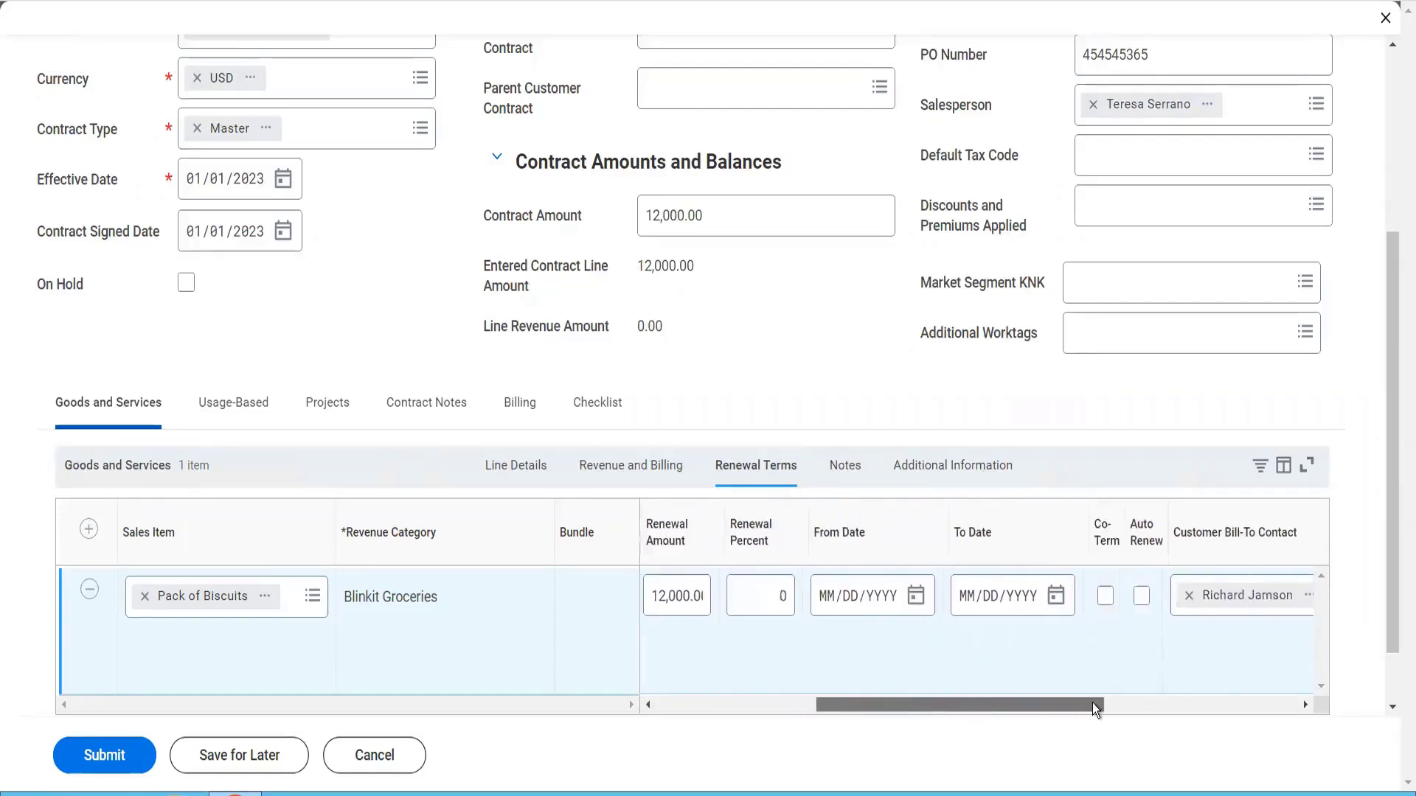
click(809, 597)
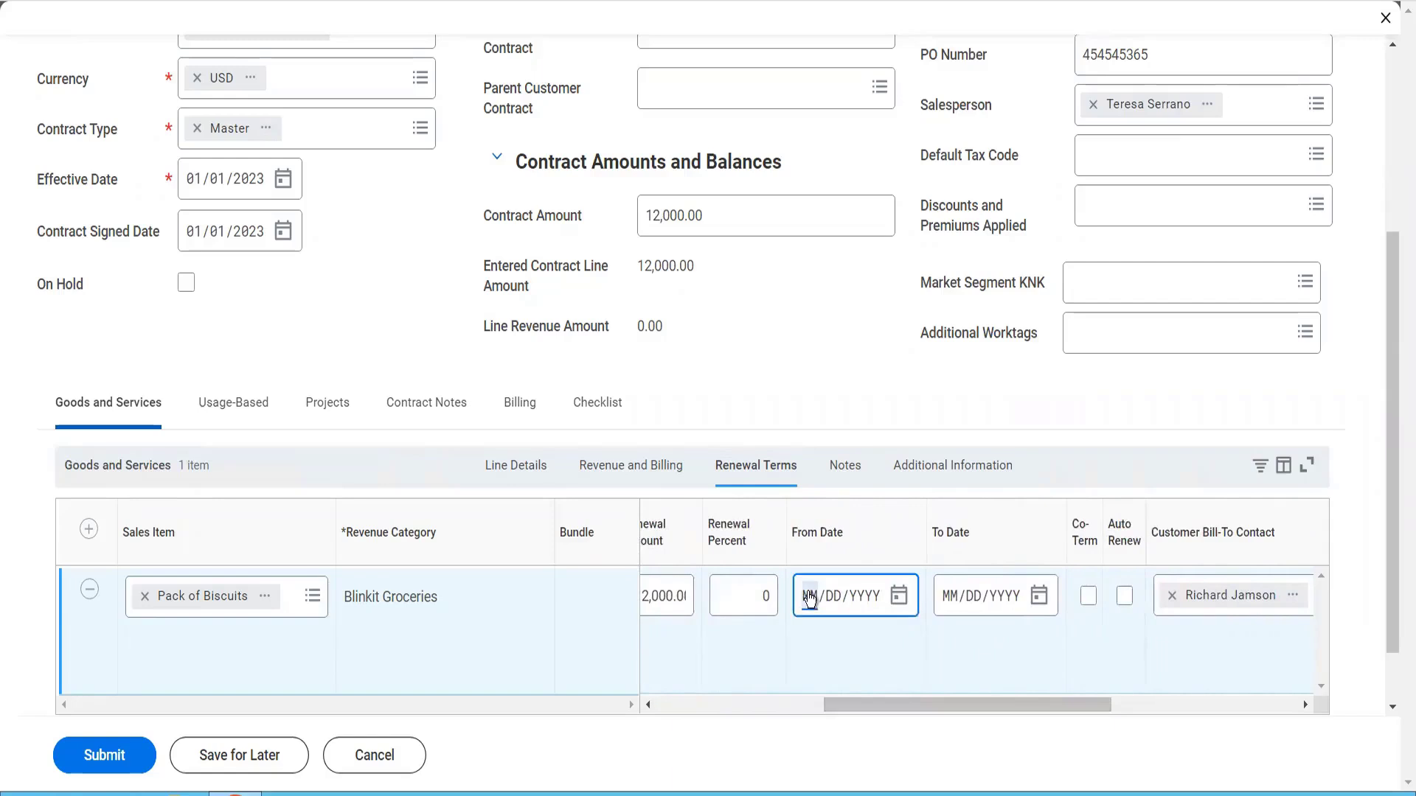
text(01012024)
click(953, 598)
text(12)
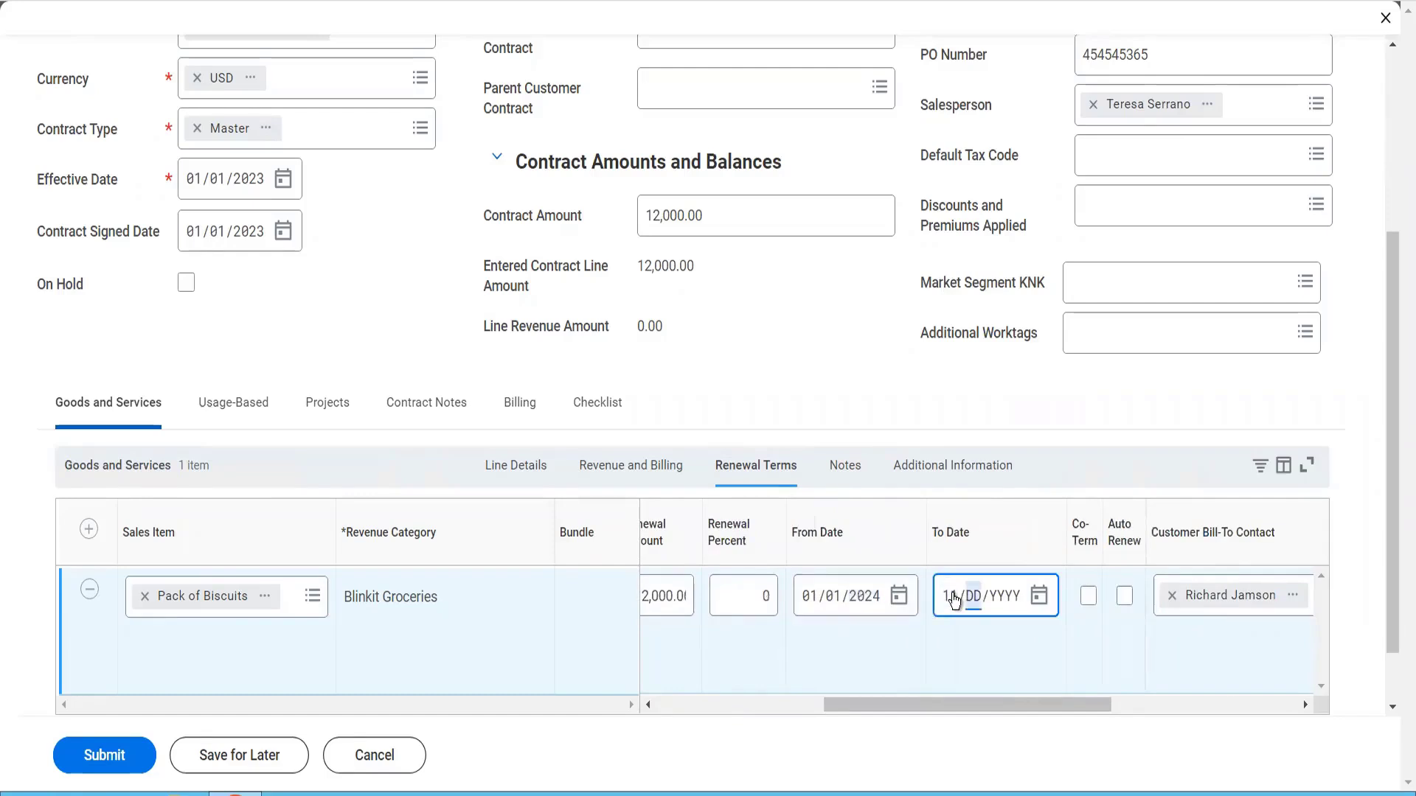
text(31)
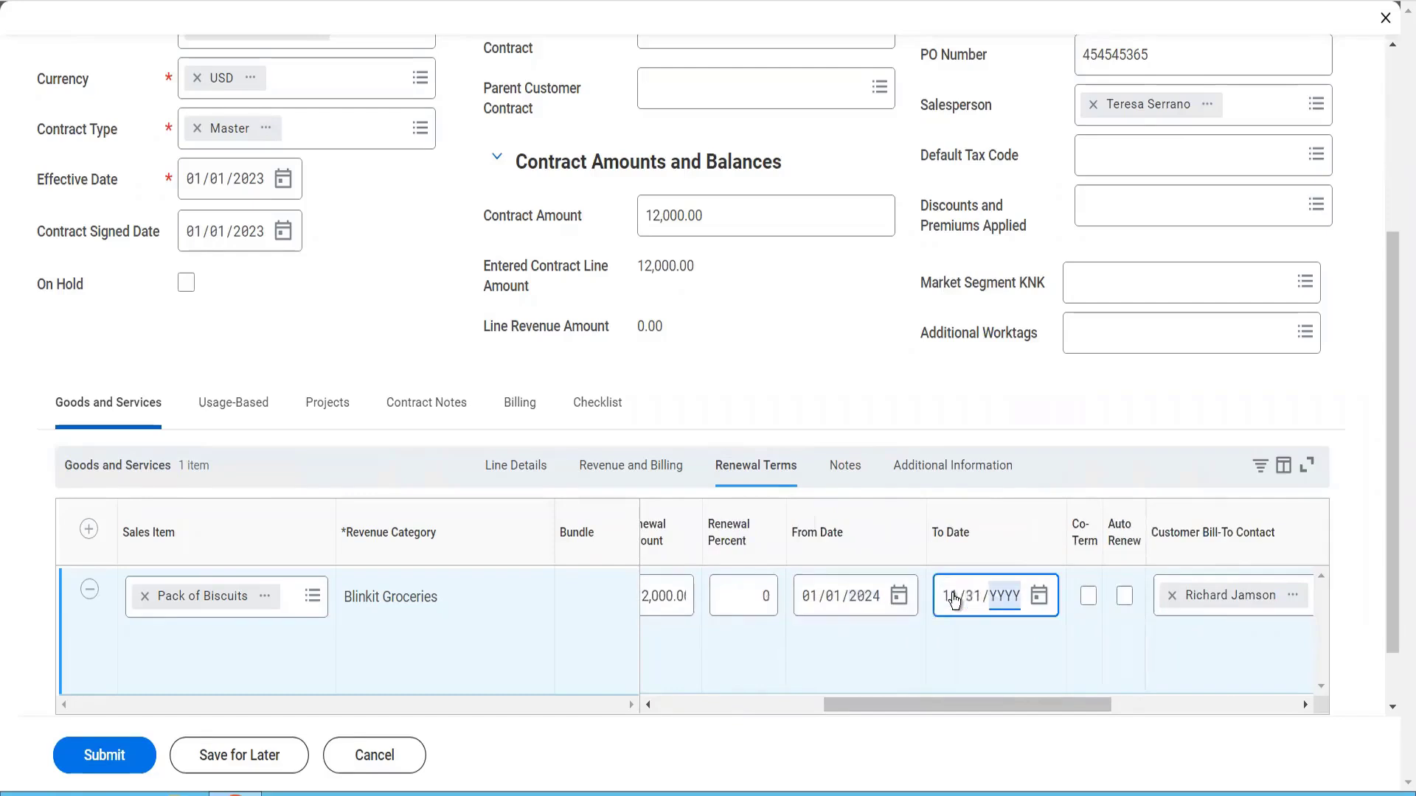
text(2024)
Enable Co-Term and Auto Renew in the line's renewal terms and set the opt-out period to 5 days
drag(1007, 705, 1099, 721)
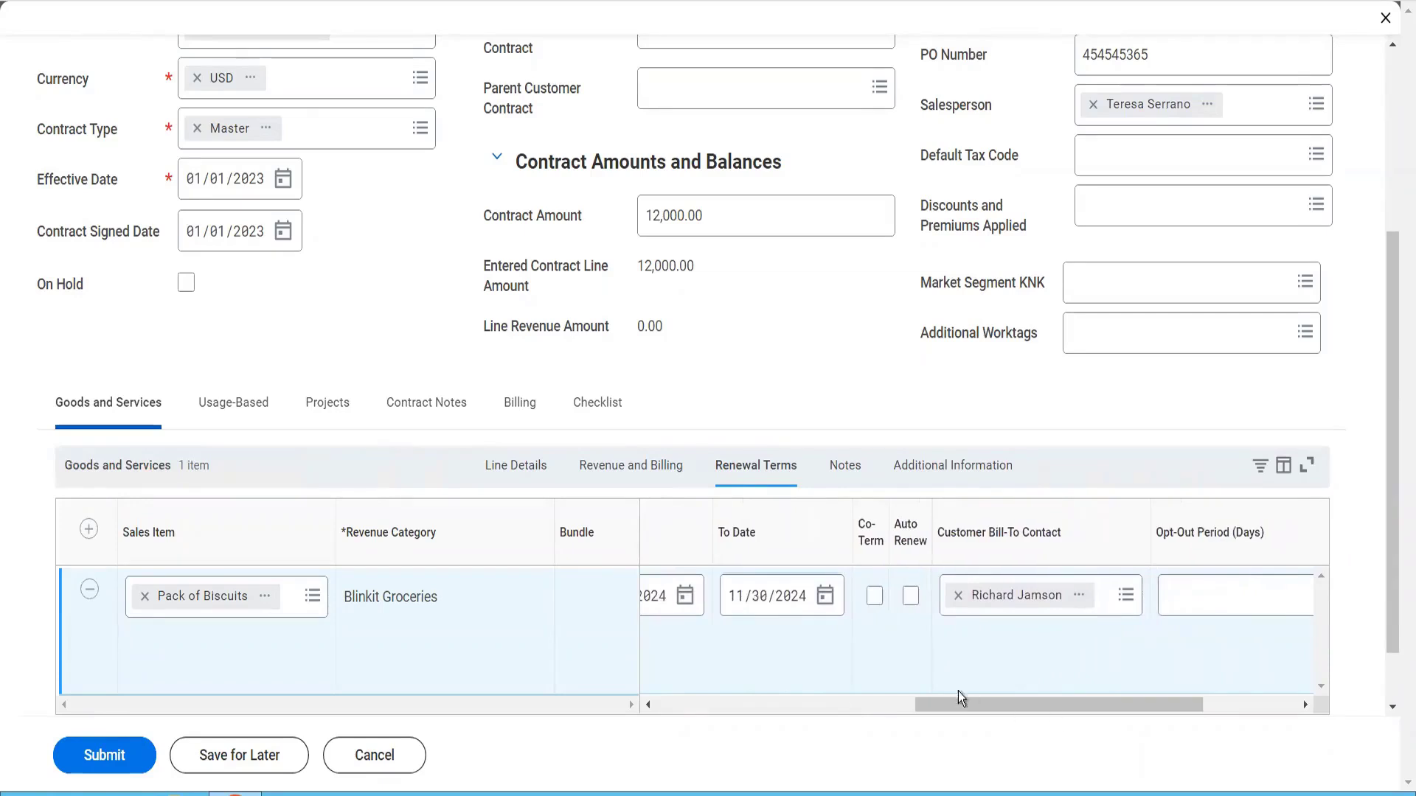
click(875, 597)
click(909, 598)
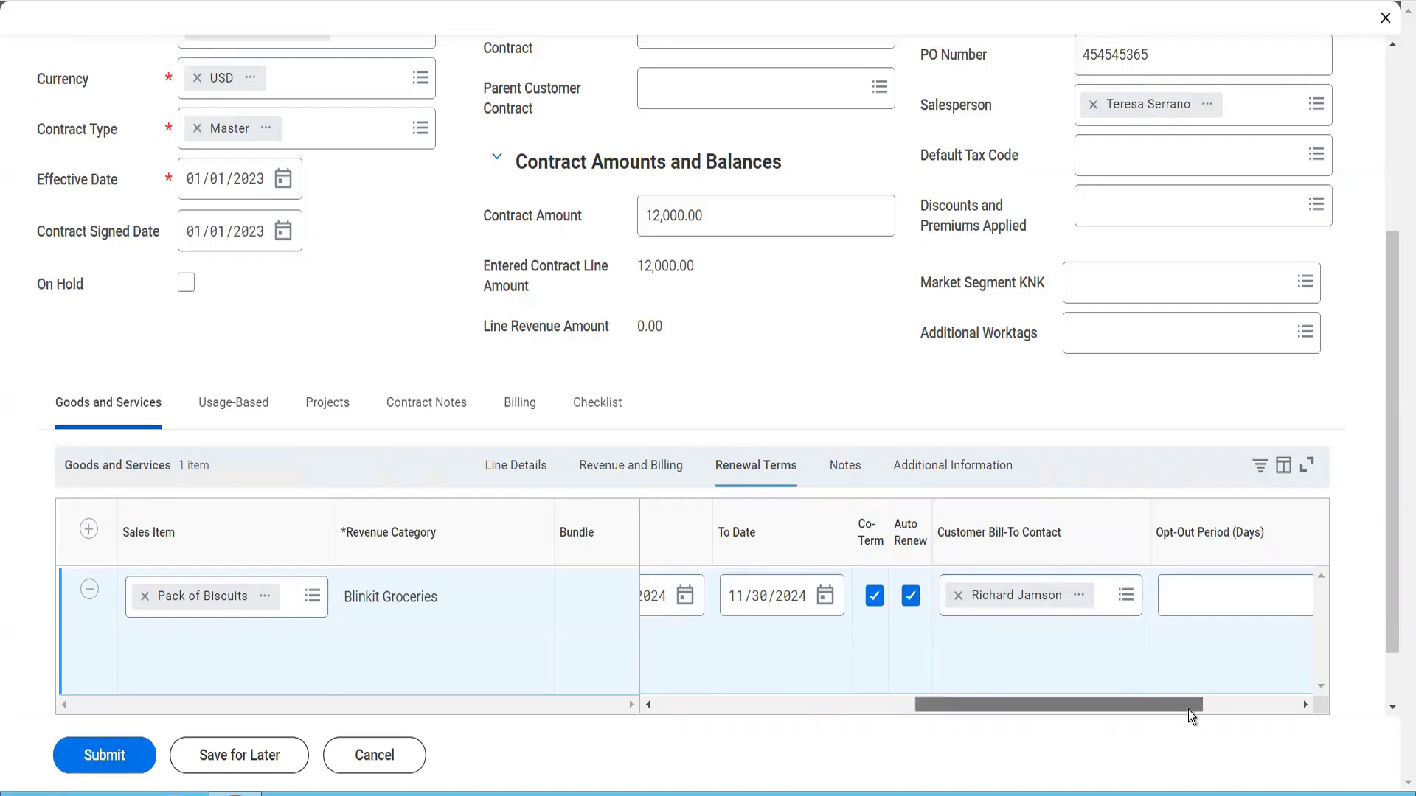
drag(1188, 710, 1271, 724)
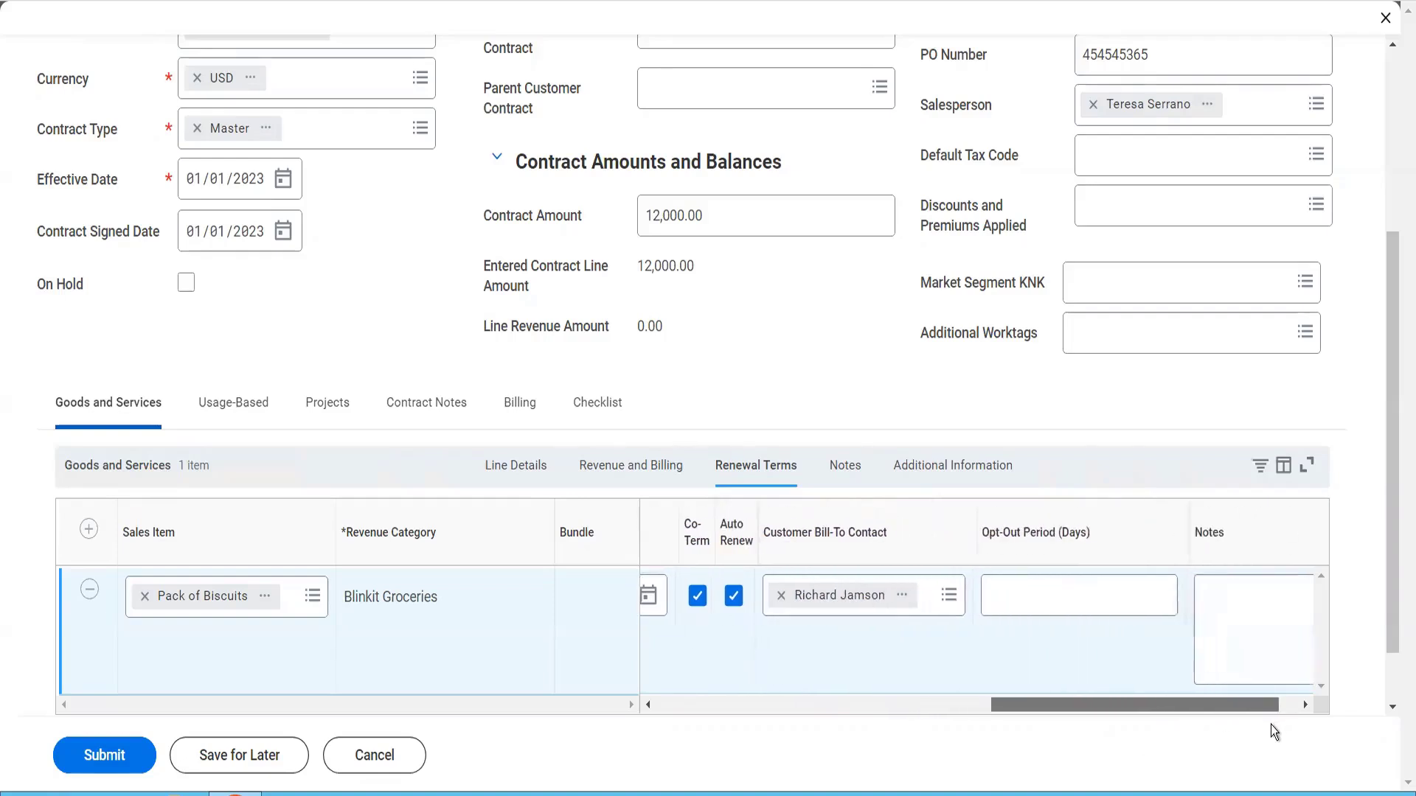
click(1066, 601)
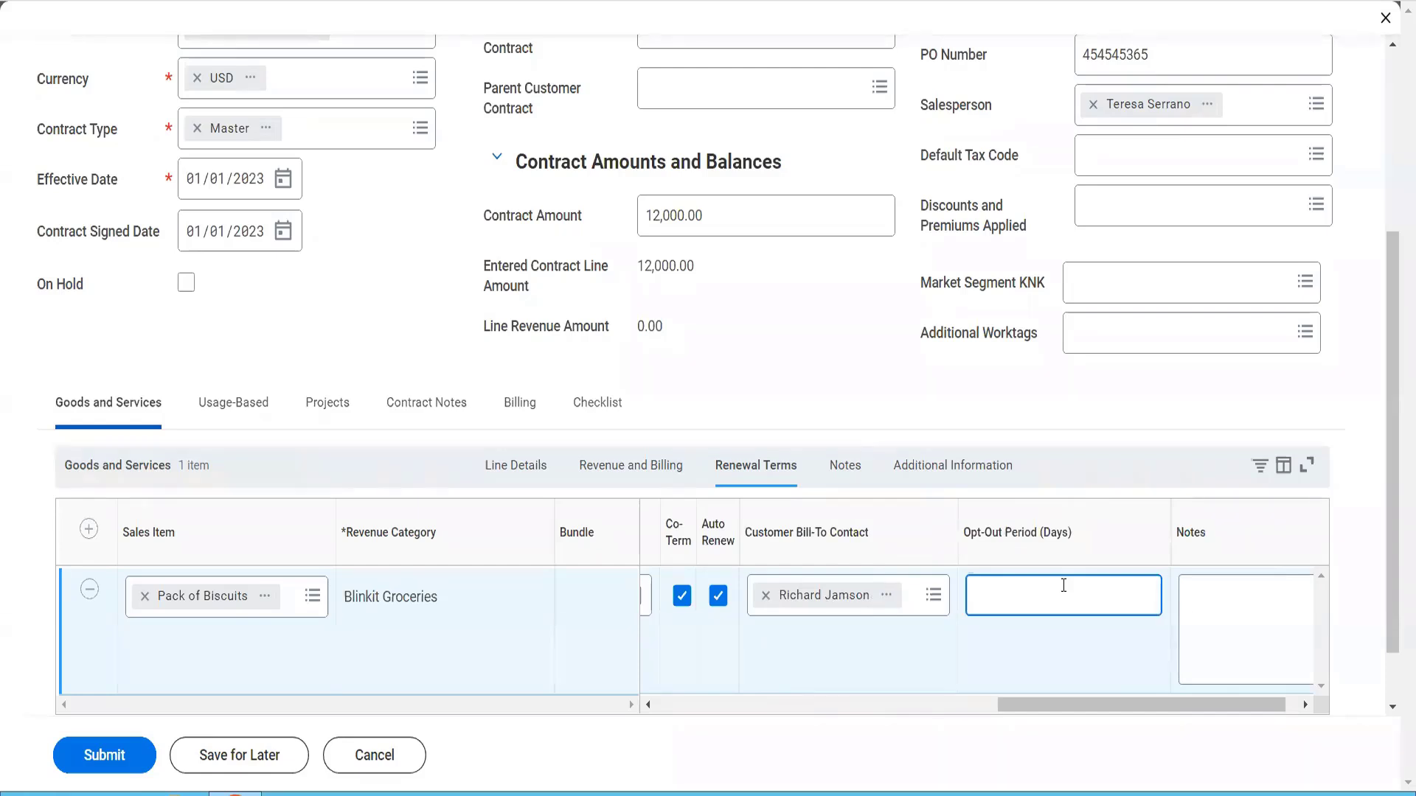
text(5)
Enter the renewal note "The customer can call us 5 days before this contract starts"
click(1290, 701)
click(1237, 629)
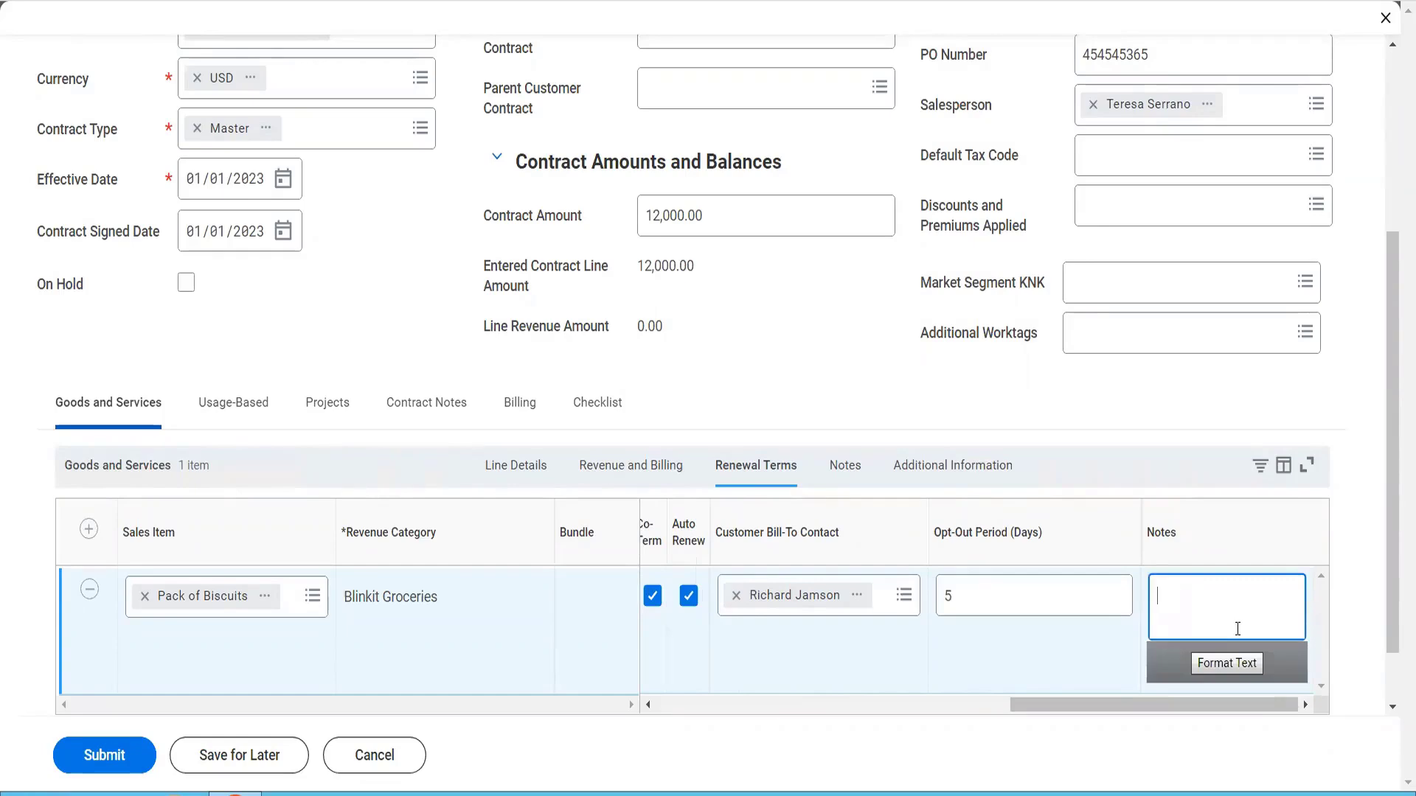
text(The customer can call )
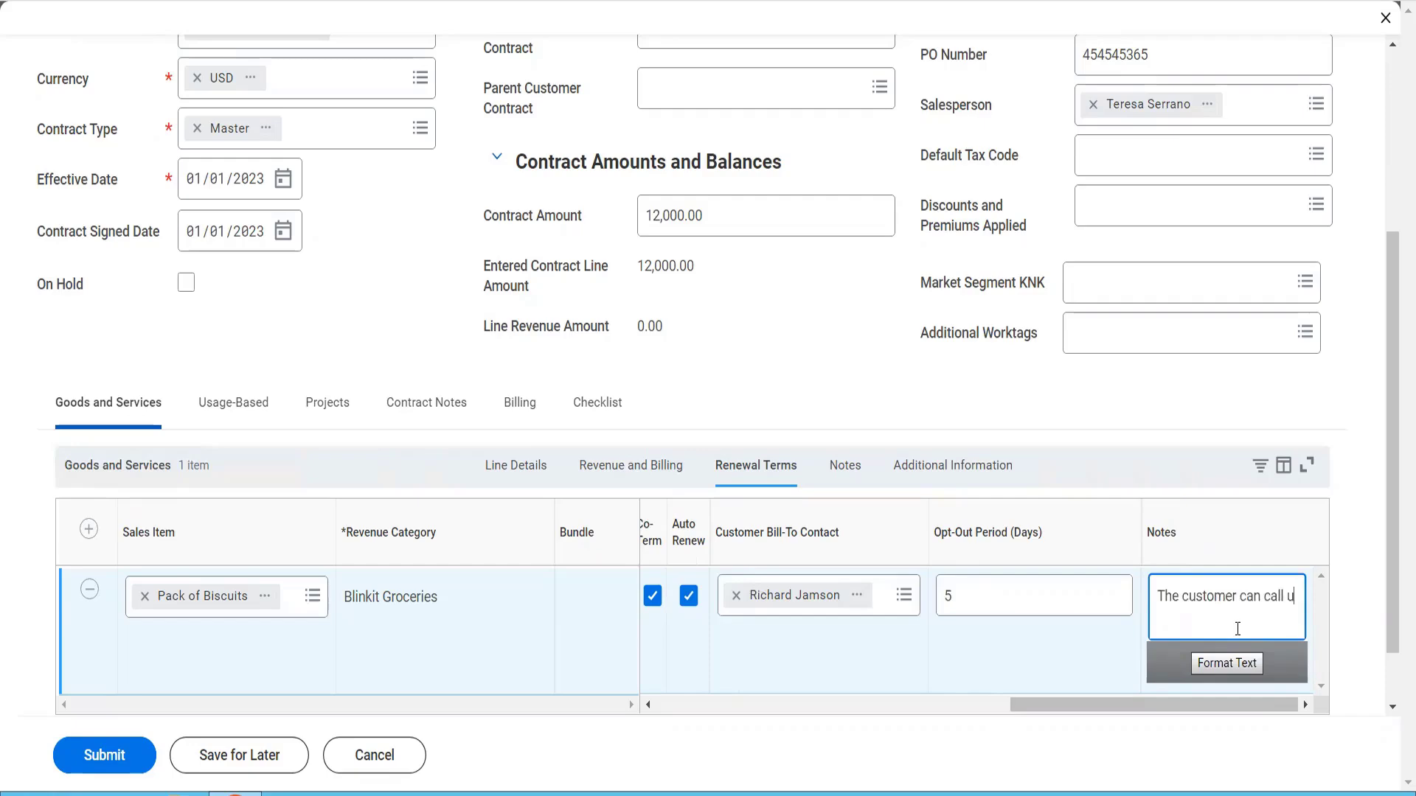
text(us 5 days before this conttav)
key(BackSpace)
key(BackSpace)
key(BackSpace)
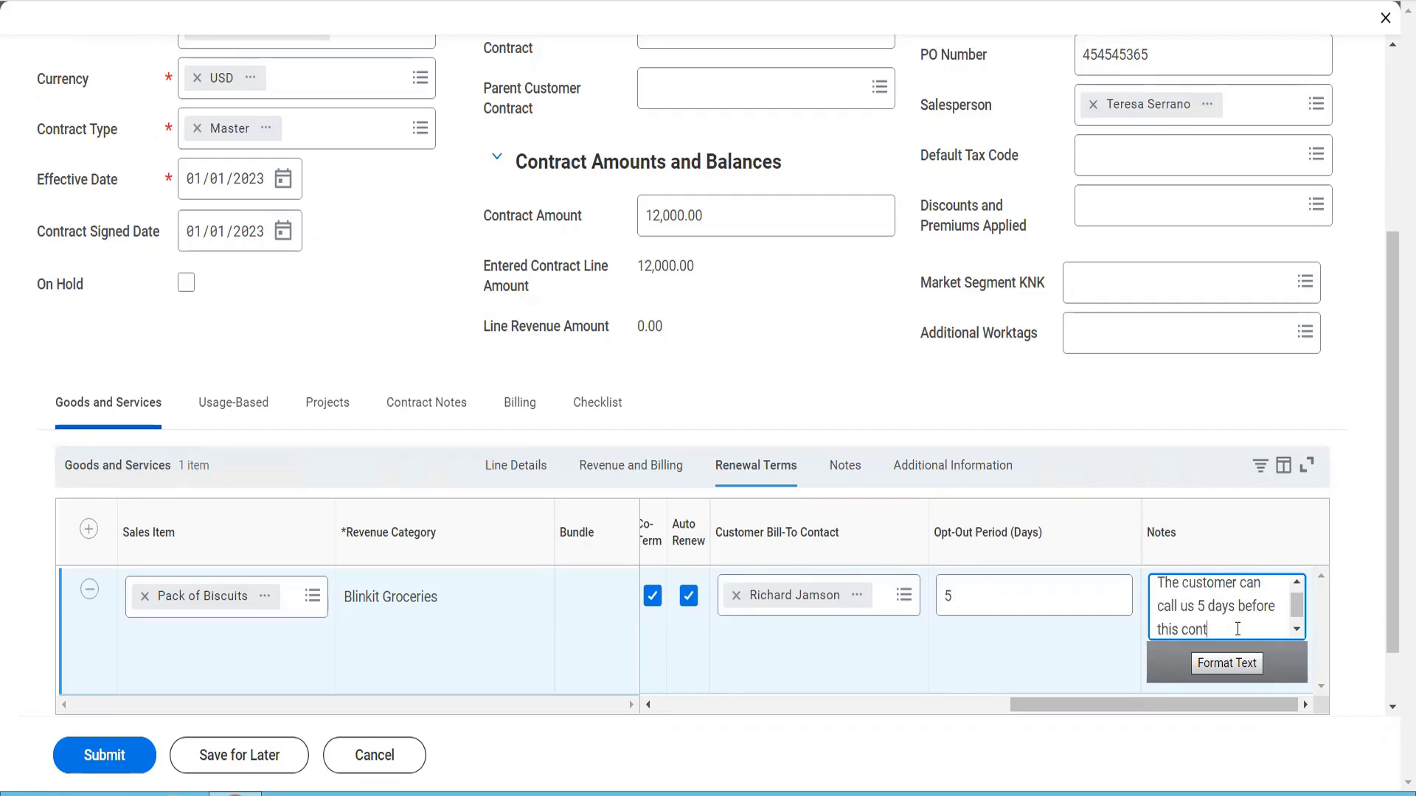
text(rat)
text(ct)
text( starts)
Enter "This is our line memo" as the invoice line memo for the Pack of Biscuits line
click(848, 467)
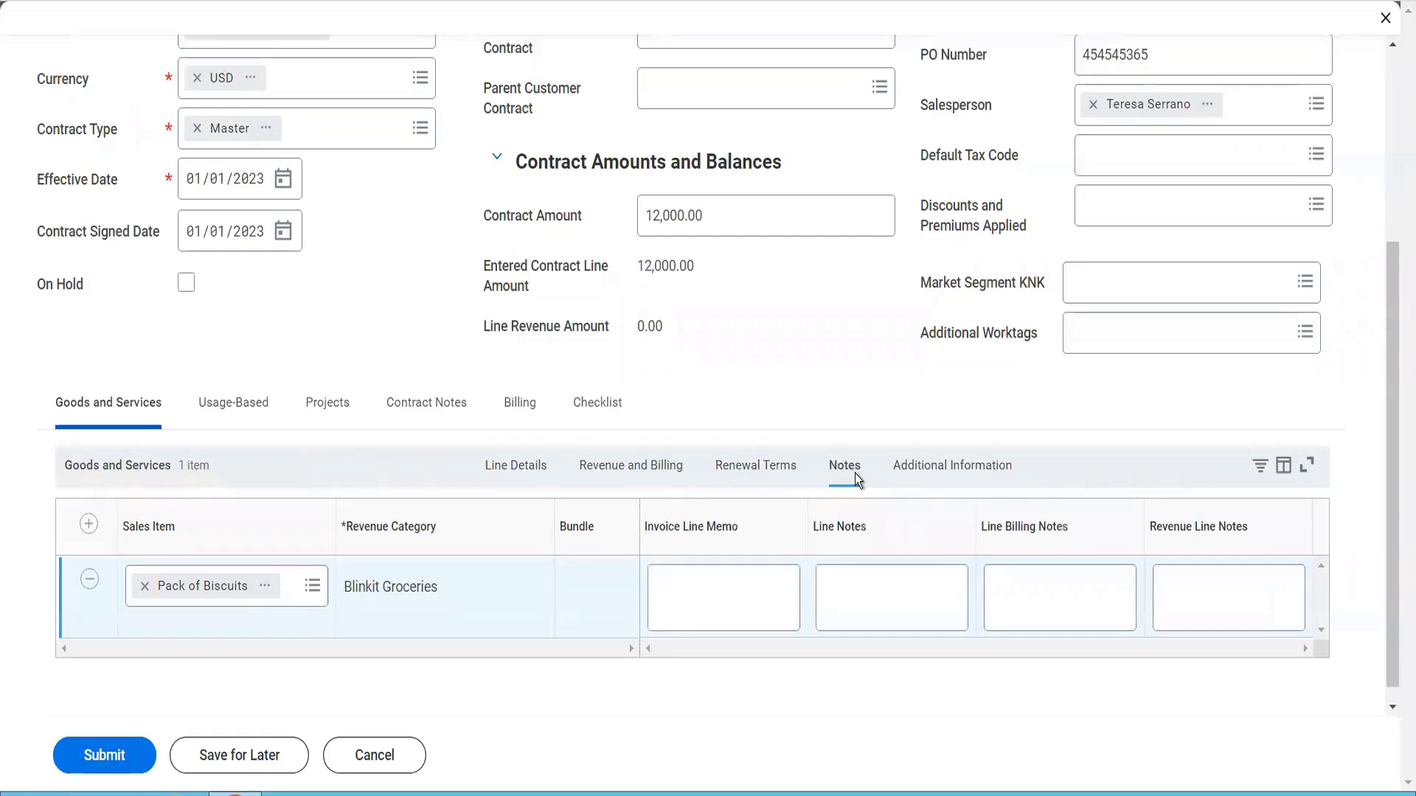
click(755, 568)
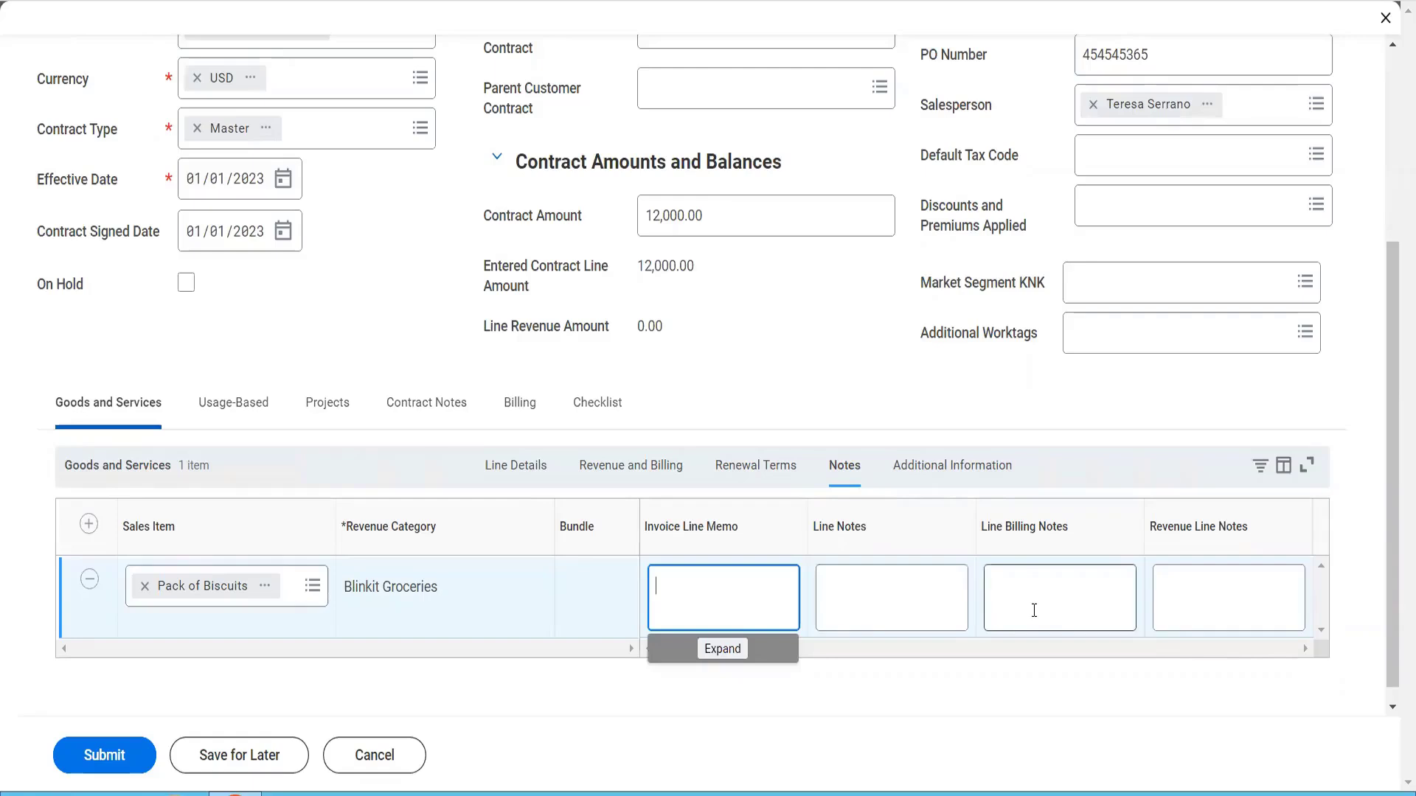
text(This is our line memo)
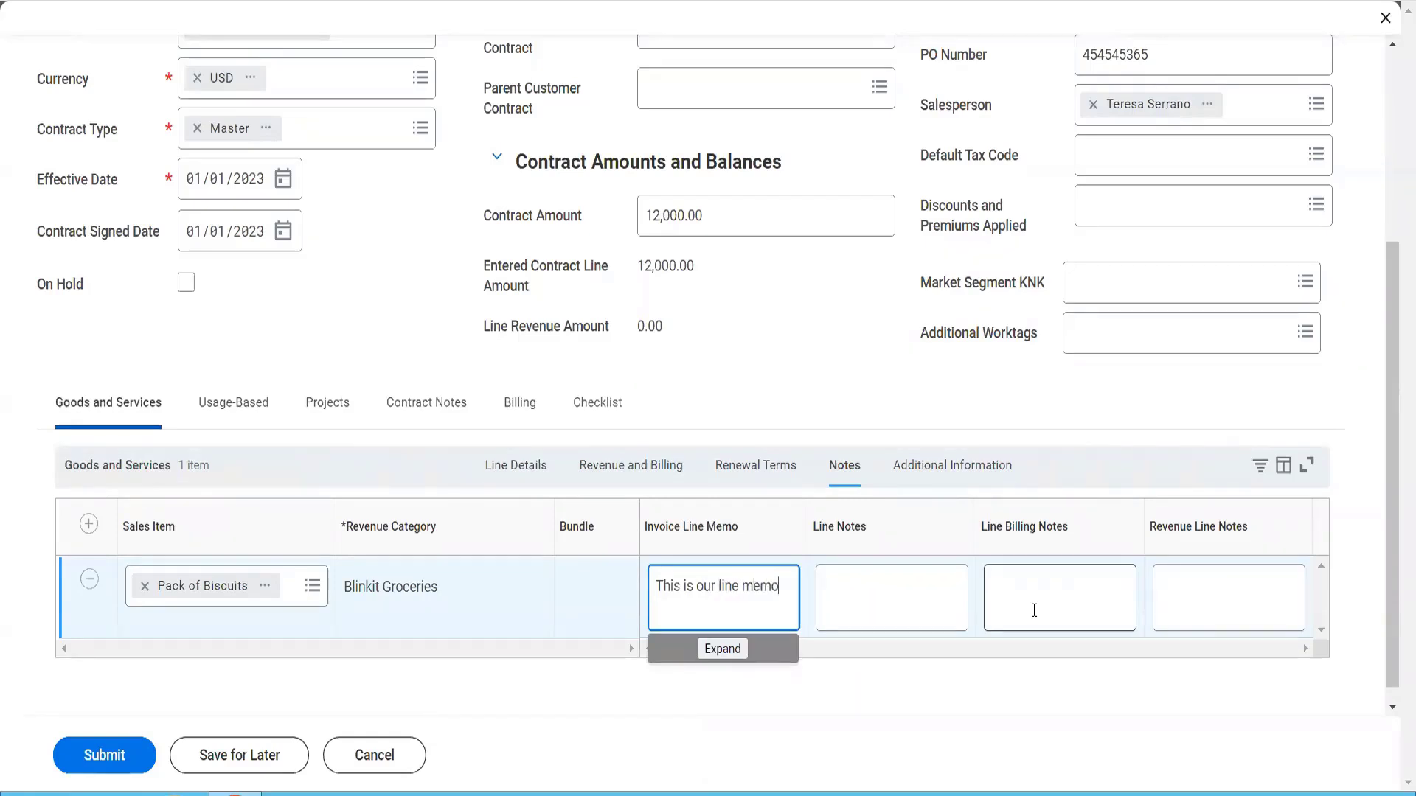
Enter "This is our Line notes" as the line notes
click(892, 577)
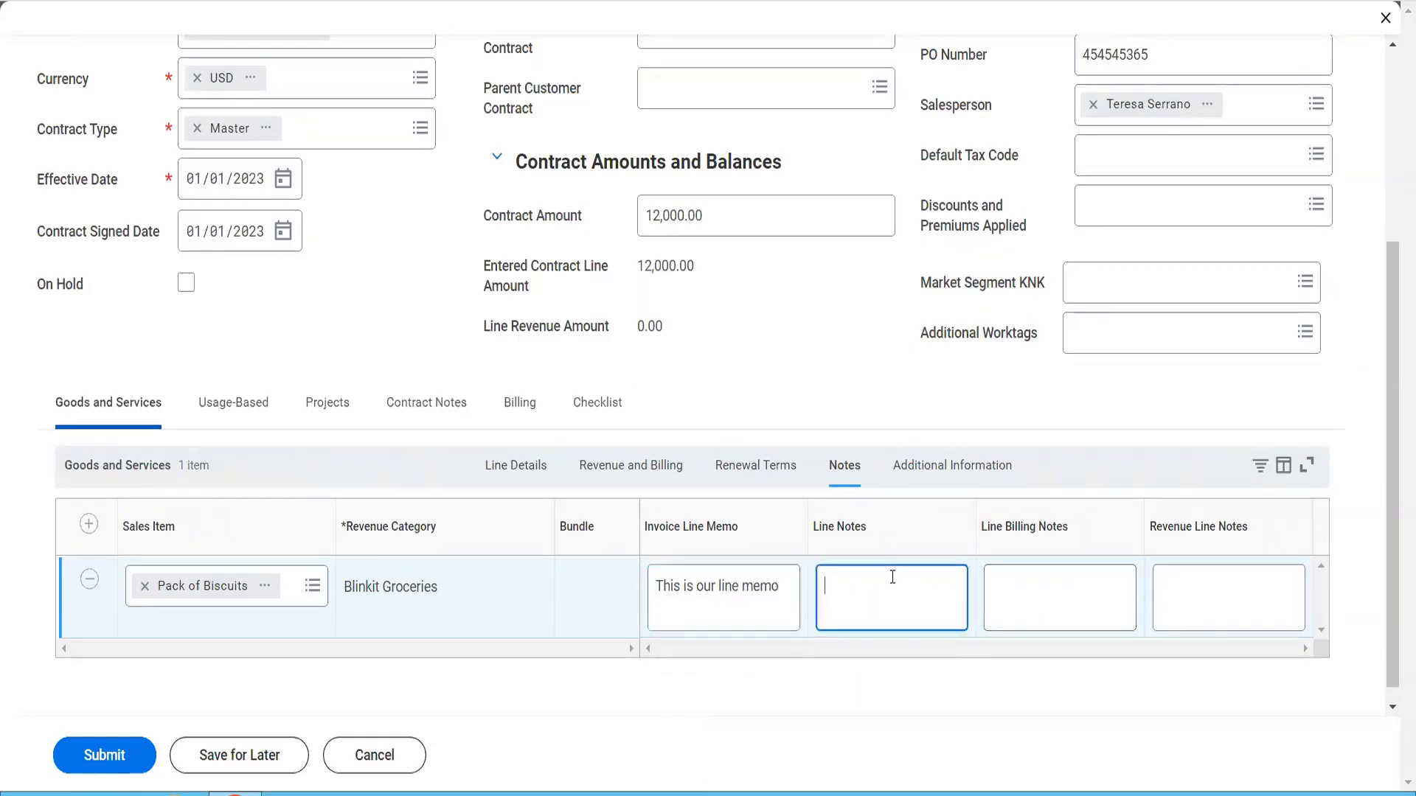
text(This is our)
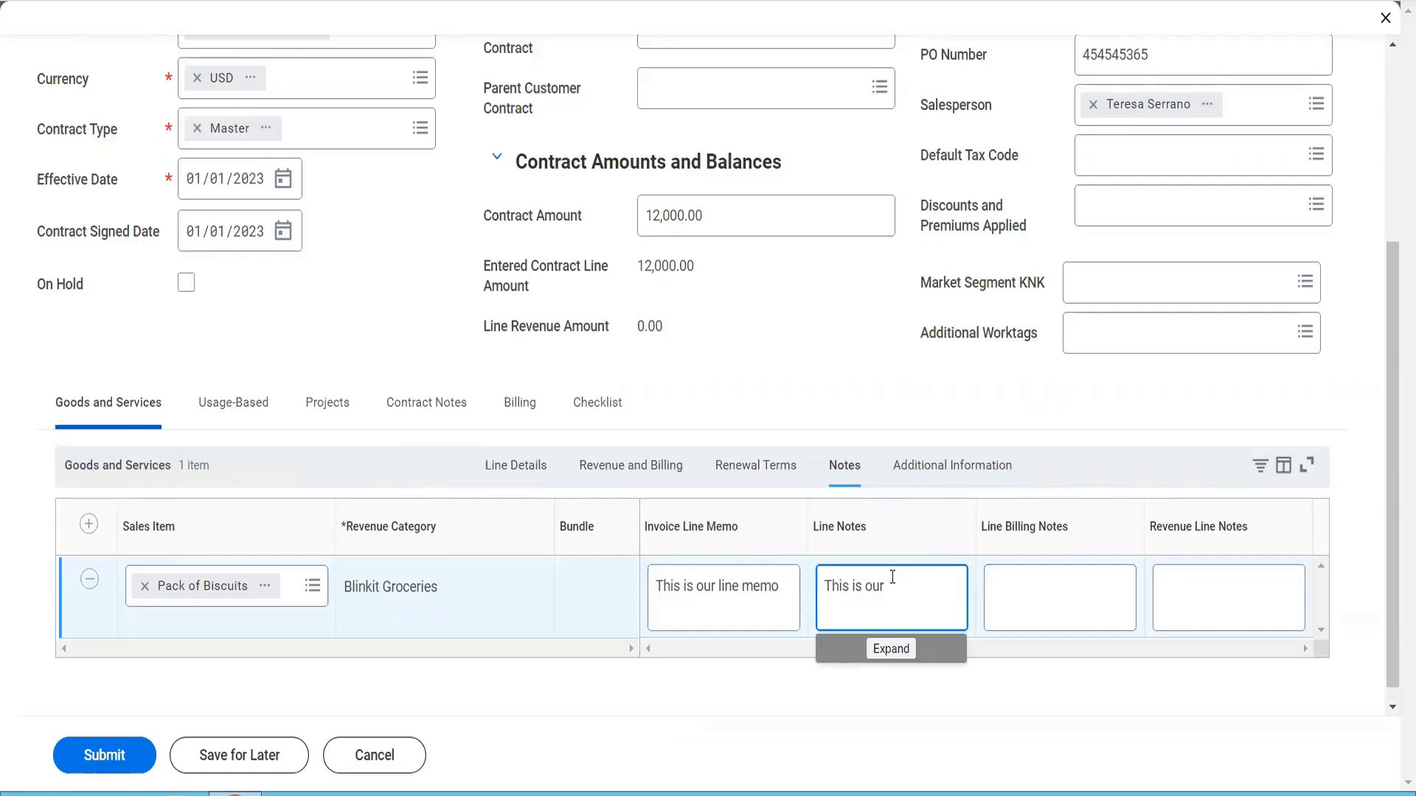
text(line notes)
key(Tab)
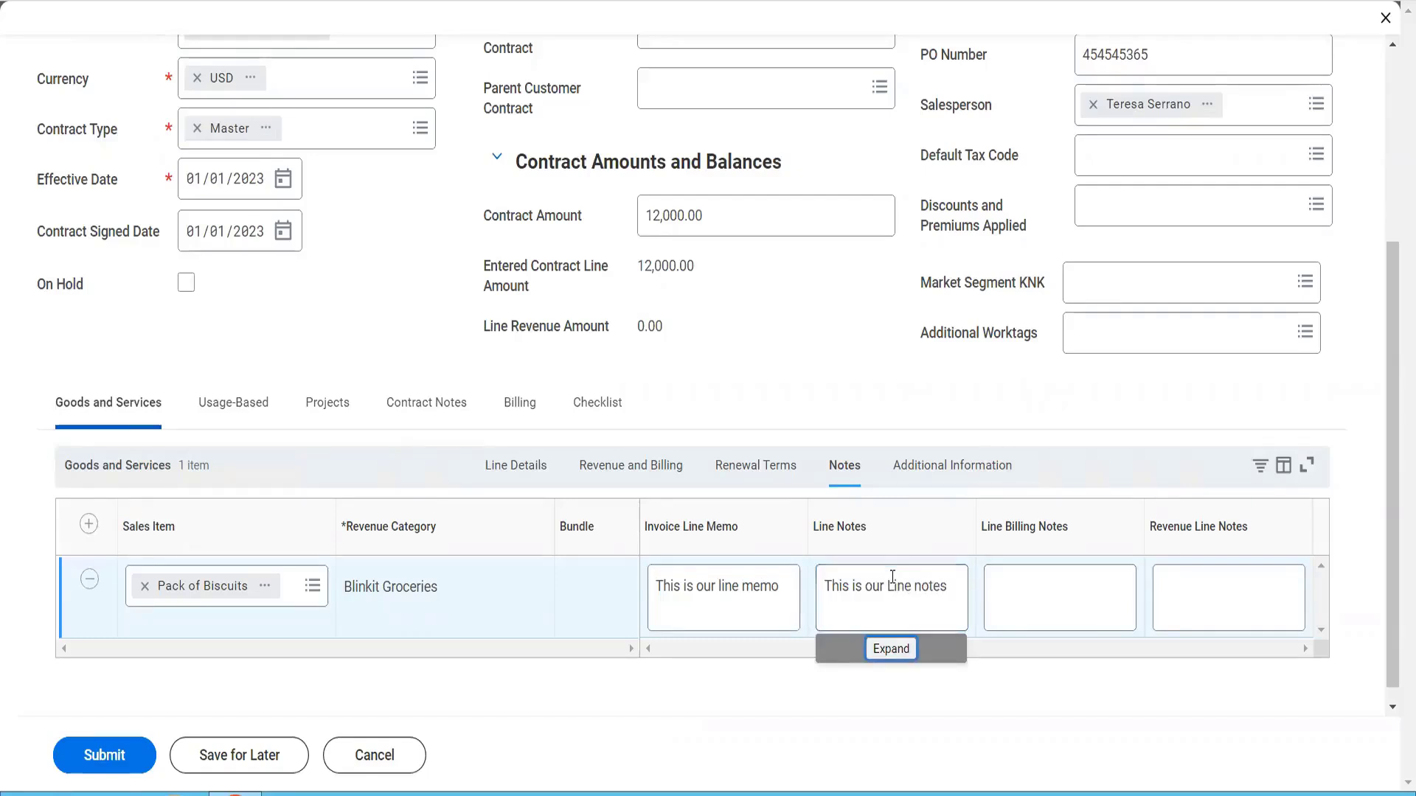
Enter "This is our line billing notes" as the line billing notes
click(1019, 620)
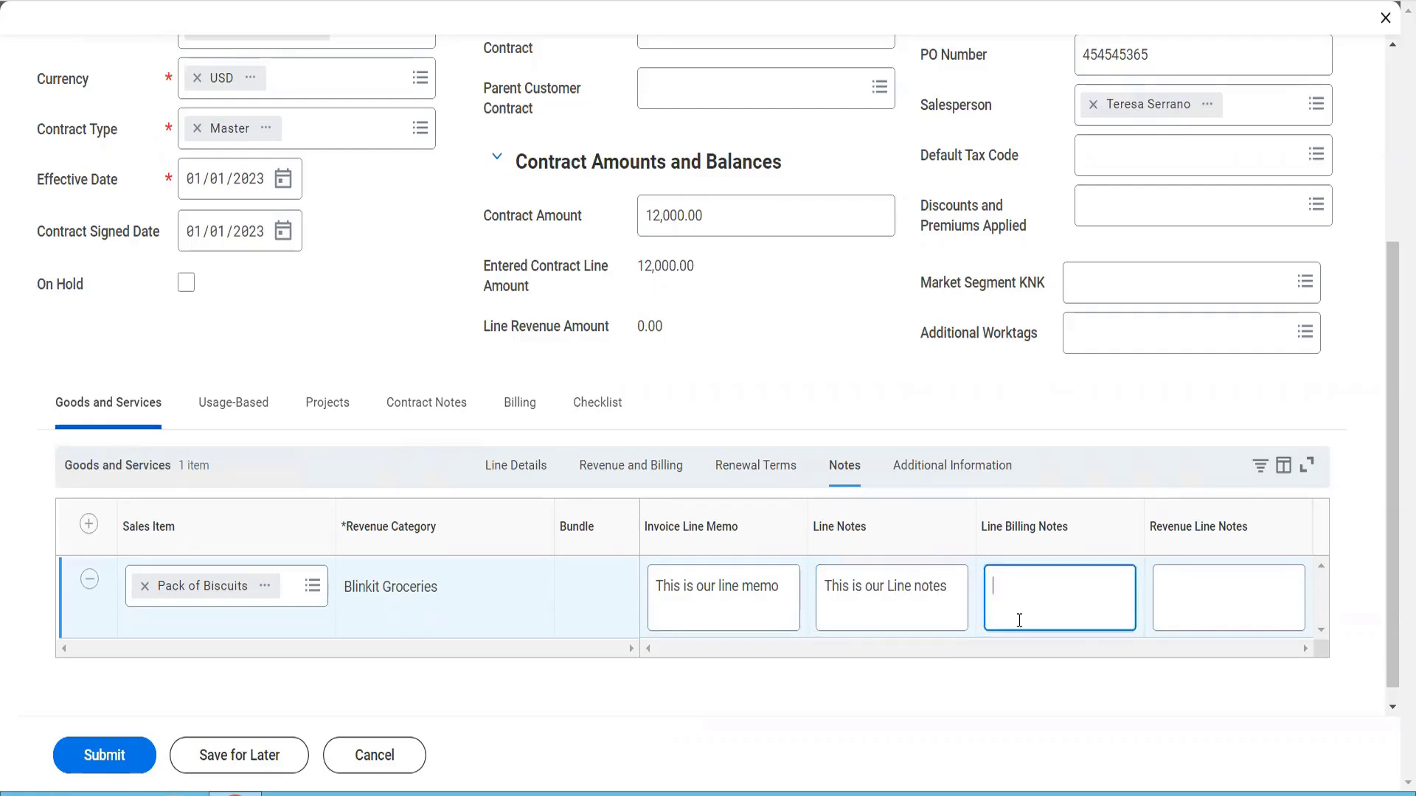
text(This is o)
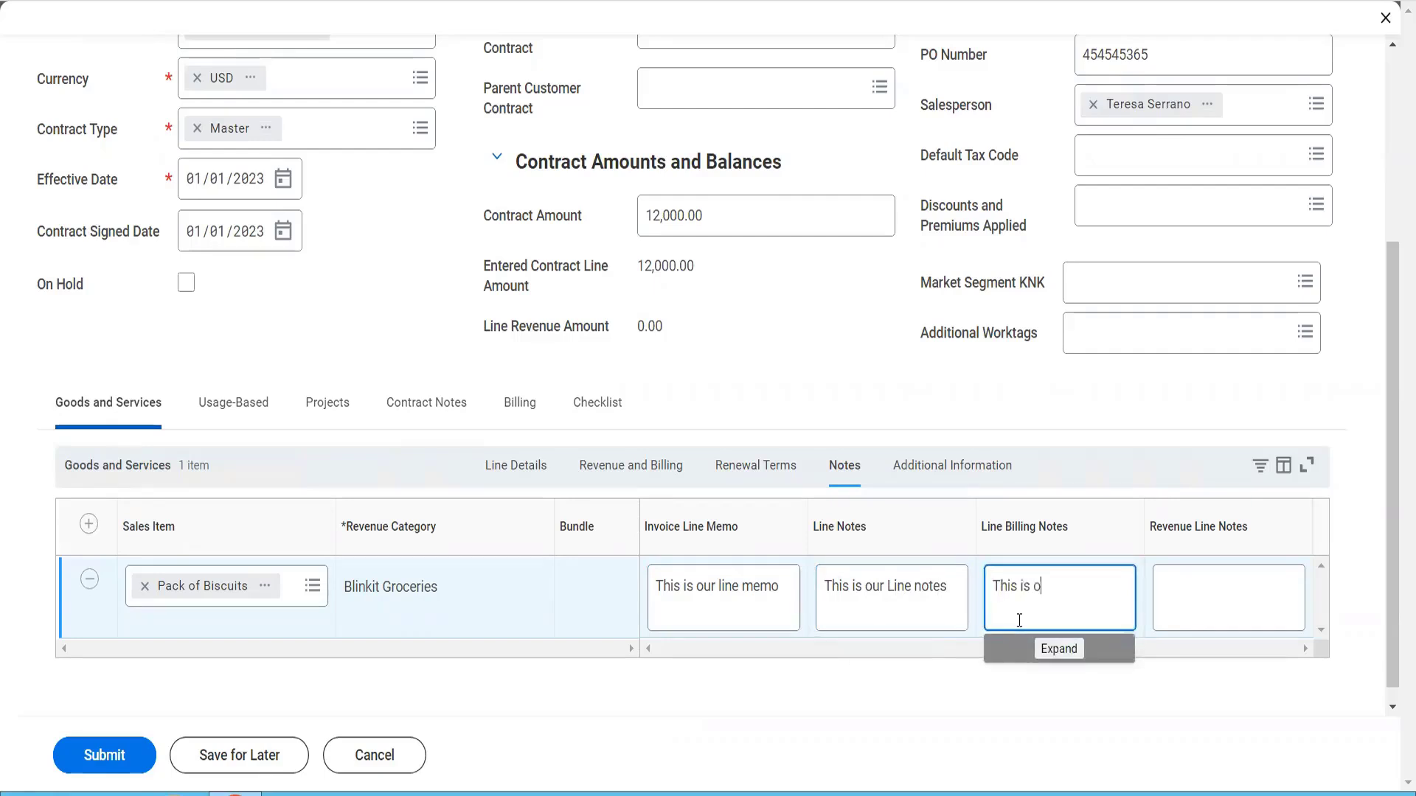
text(ur line billing notes)
Enter "This is our Revenue Line Notes" as the revenue line notes
key(Tab)
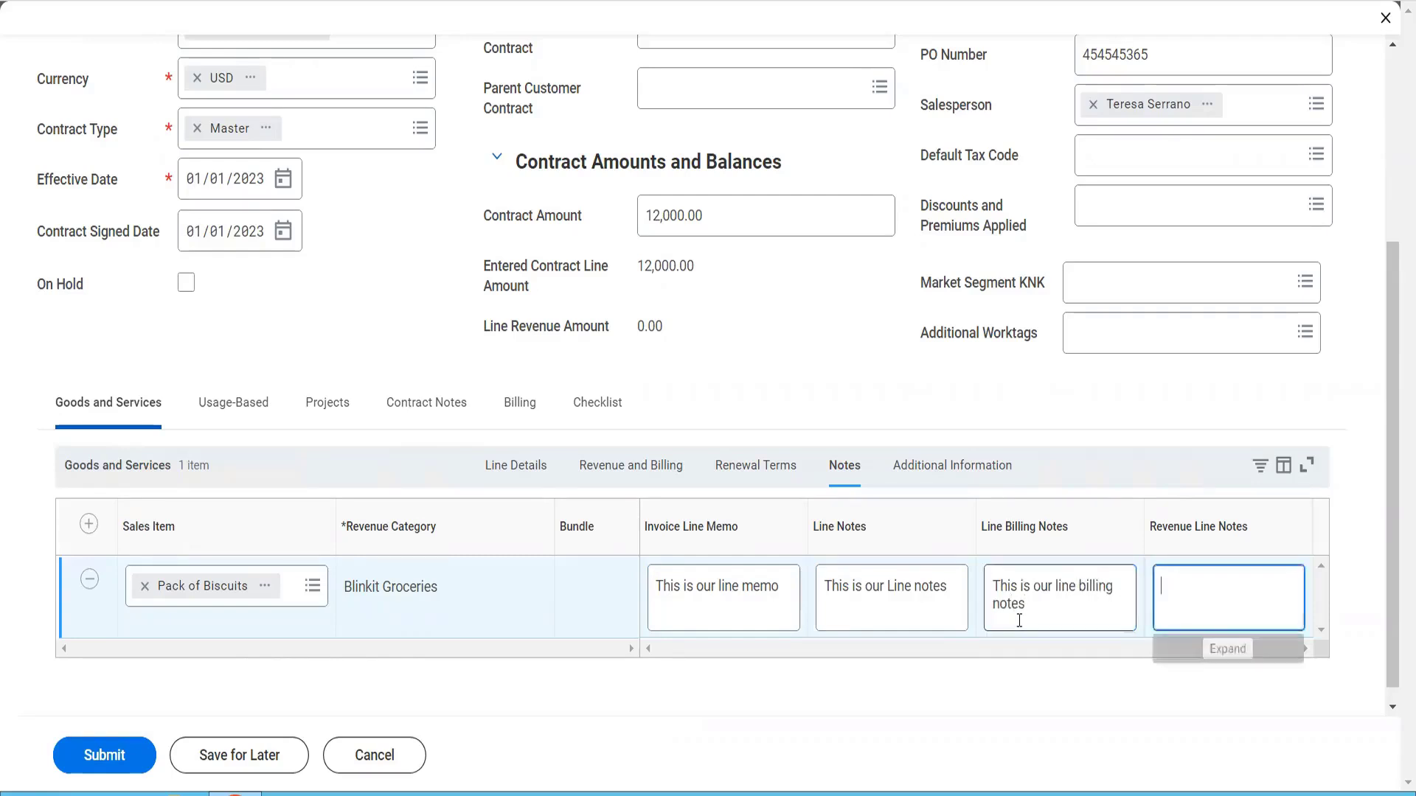
text(This is our Reve)
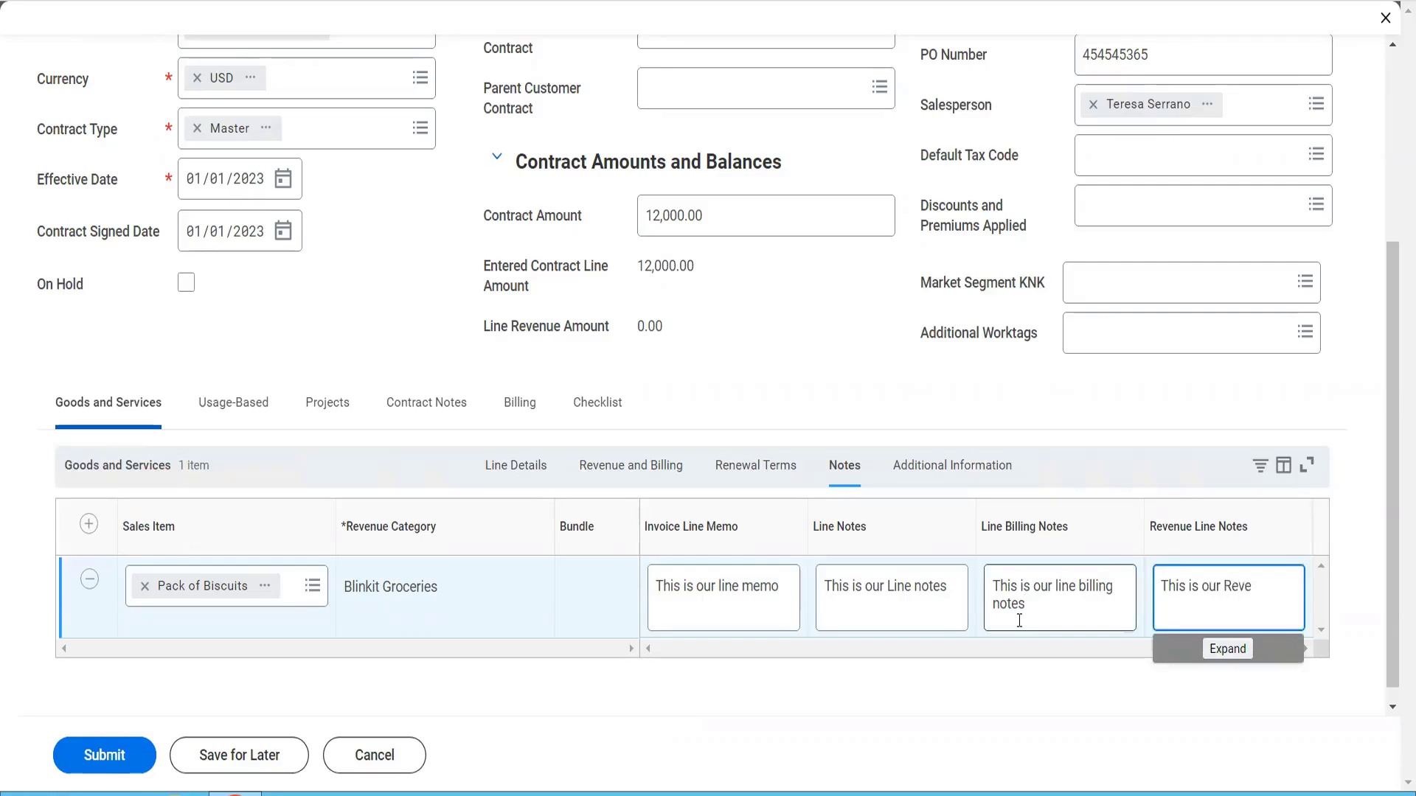
text(nue Line Notes)
Review the line's additional information, from company and worktags through tax code, ship-to details and line status
click(950, 483)
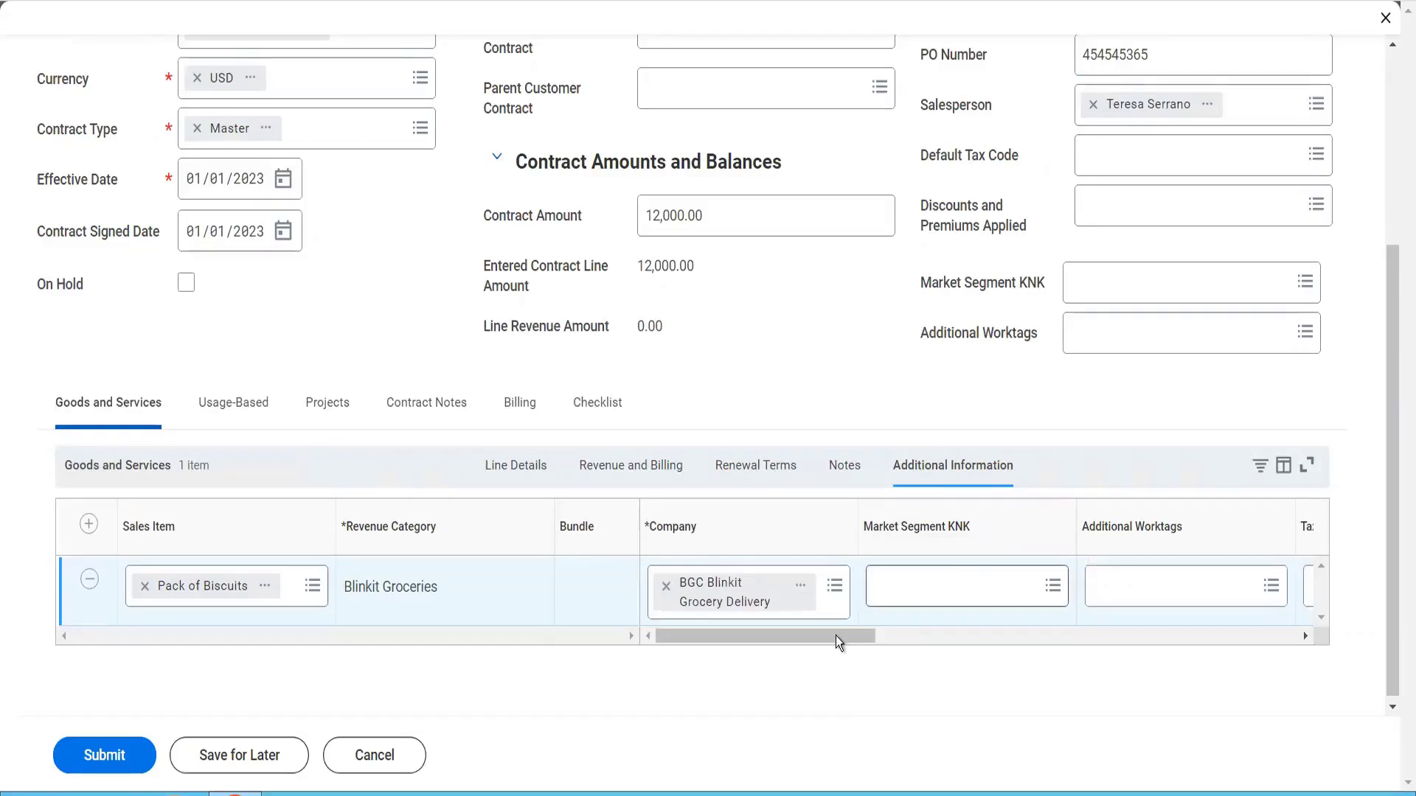
drag(842, 640, 892, 645)
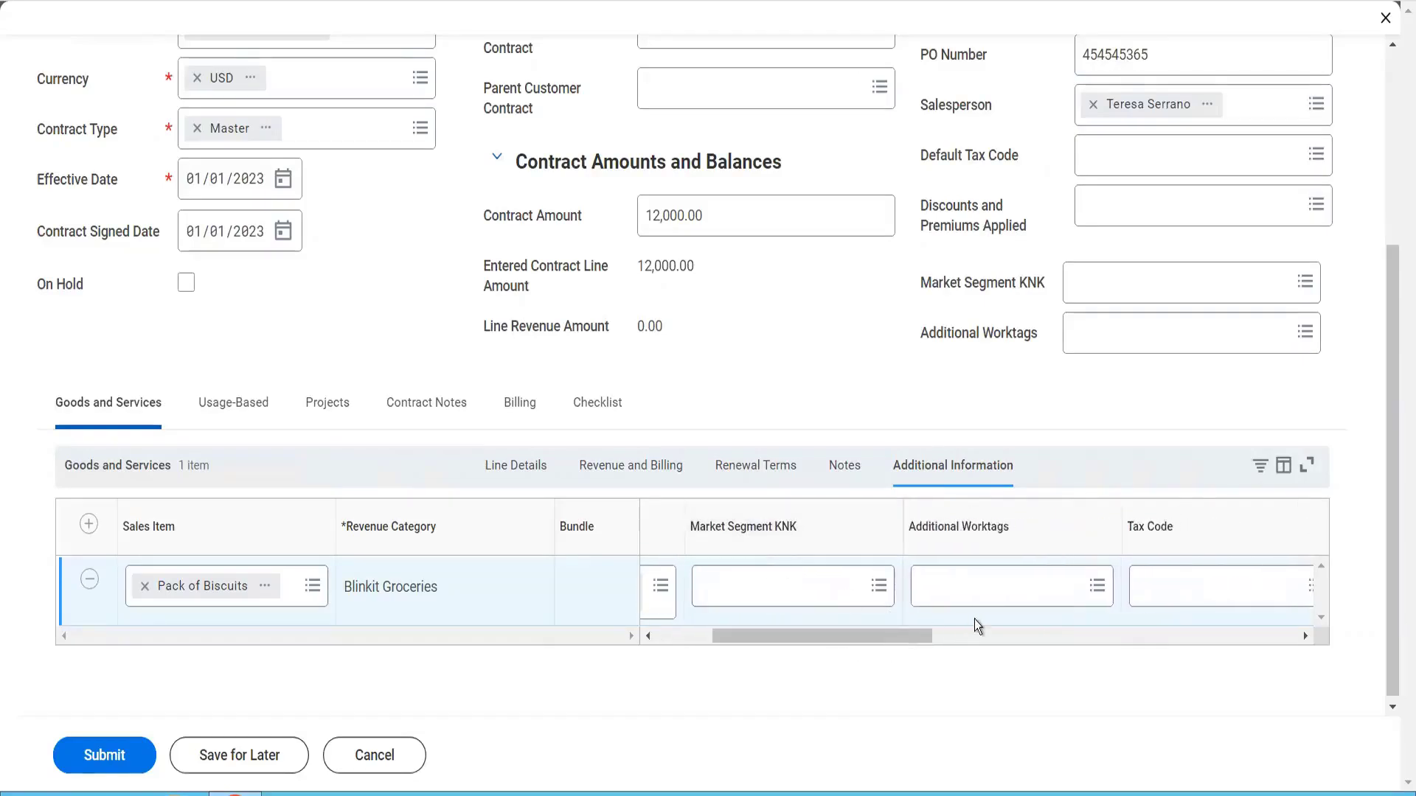
drag(897, 634, 1280, 656)
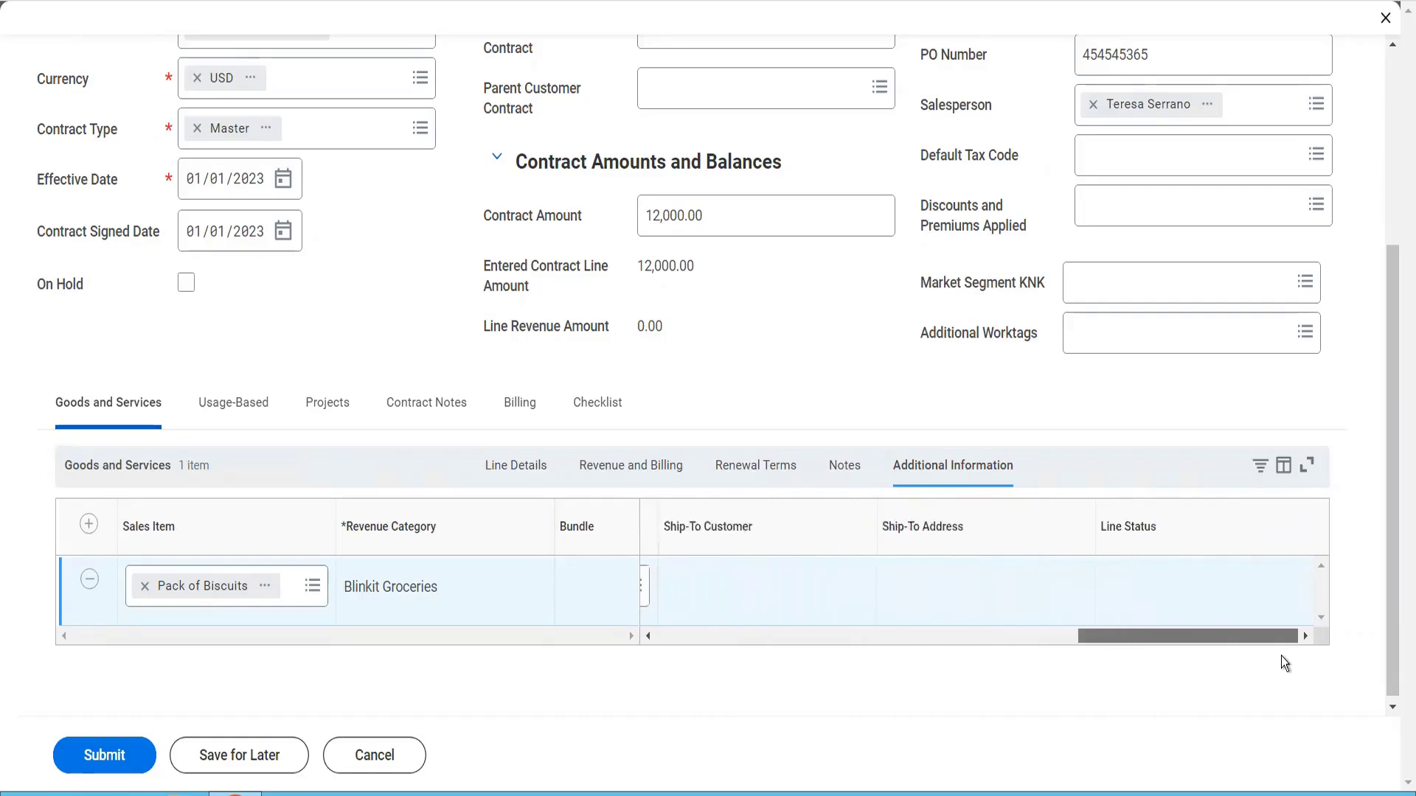
drag(1330, 648, 1330, 649)
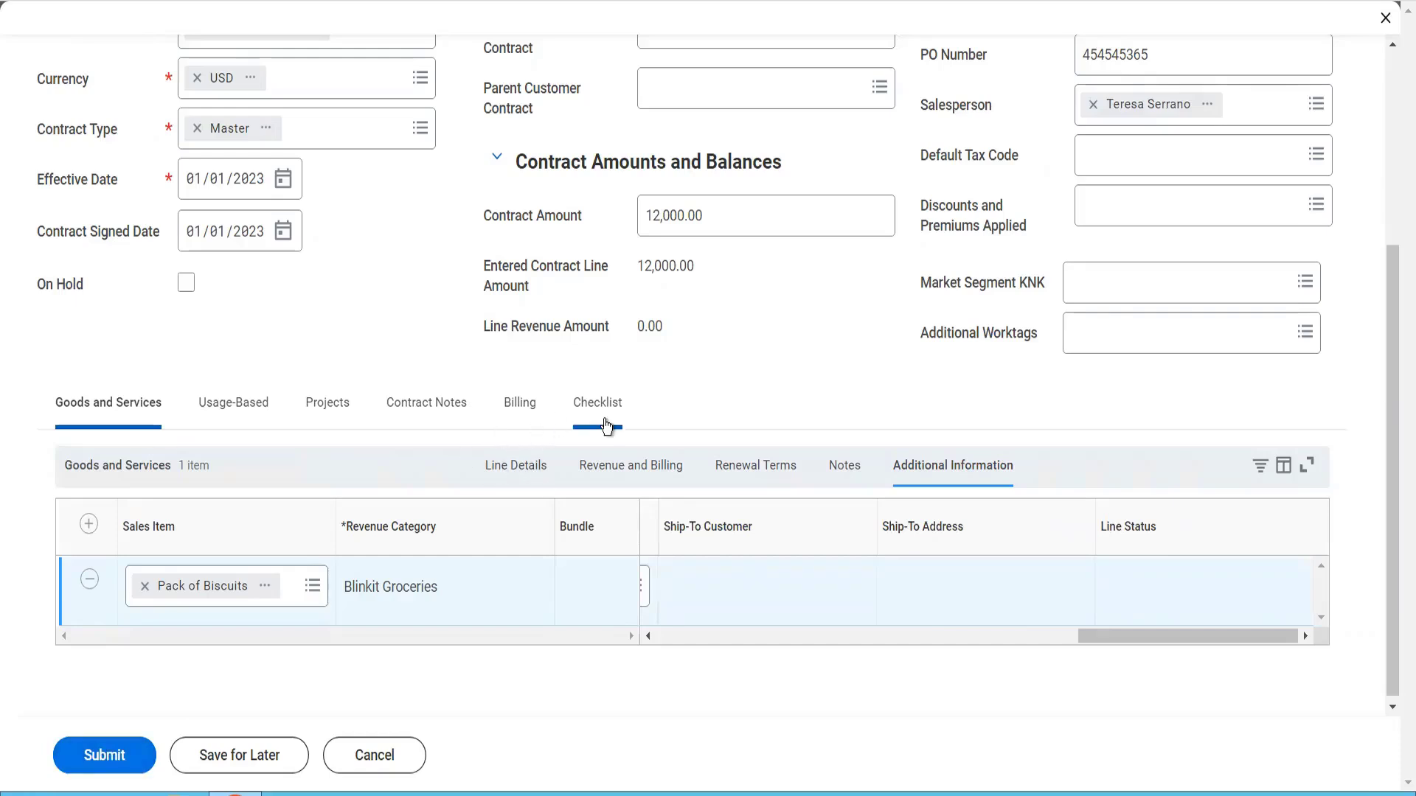
Enter "This is our Customer Contract Notes ......." as the contract notes
click(519, 413)
click(435, 414)
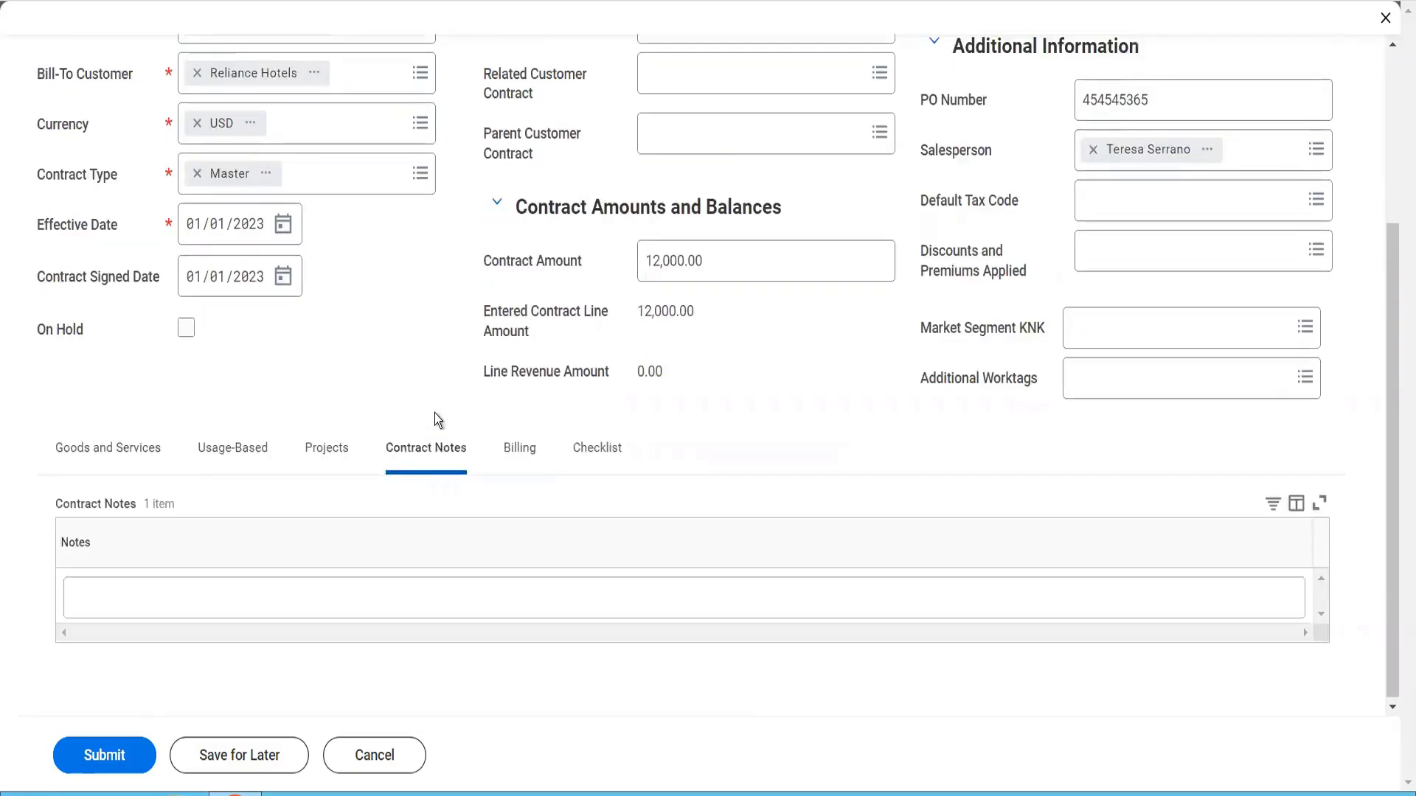
click(377, 603)
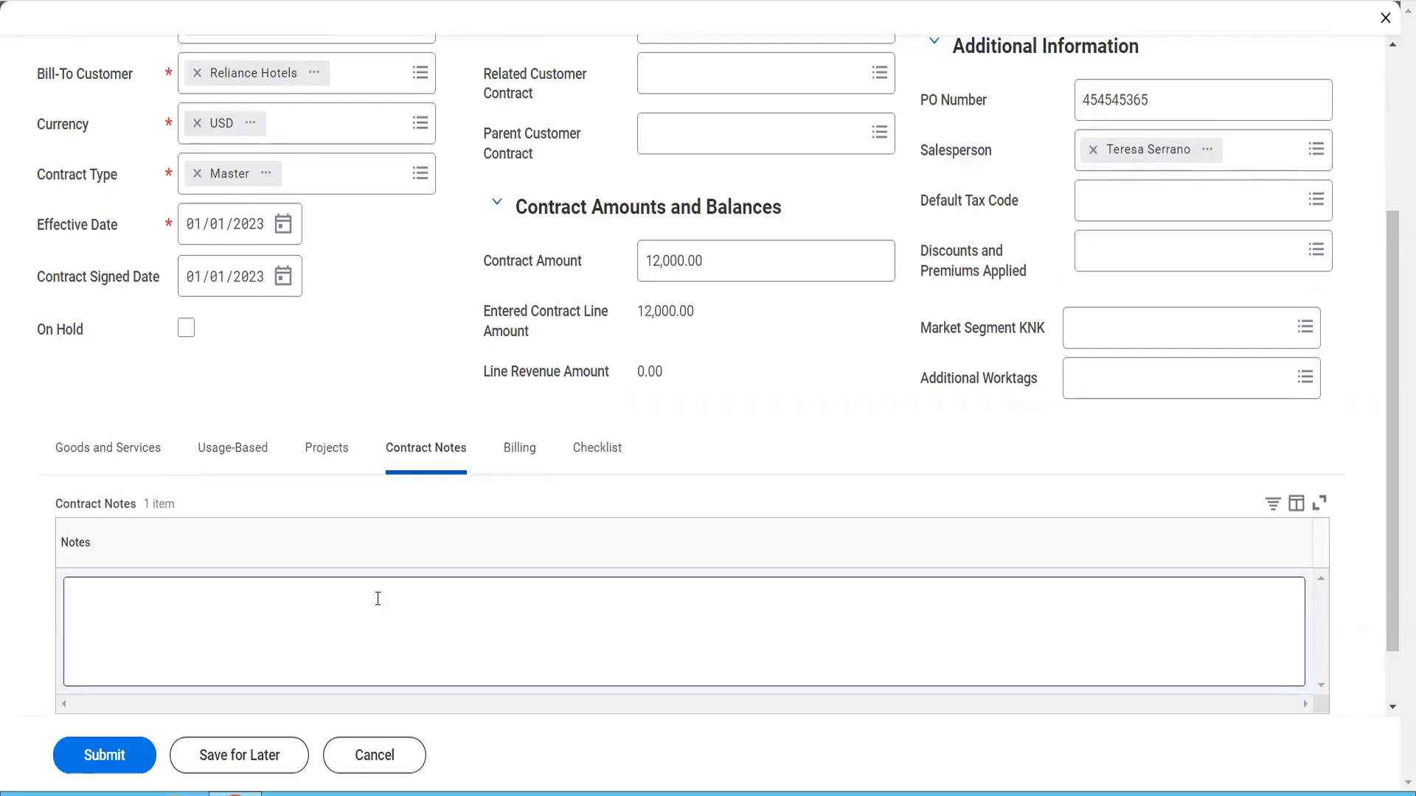
click(377, 598)
text(Thi)
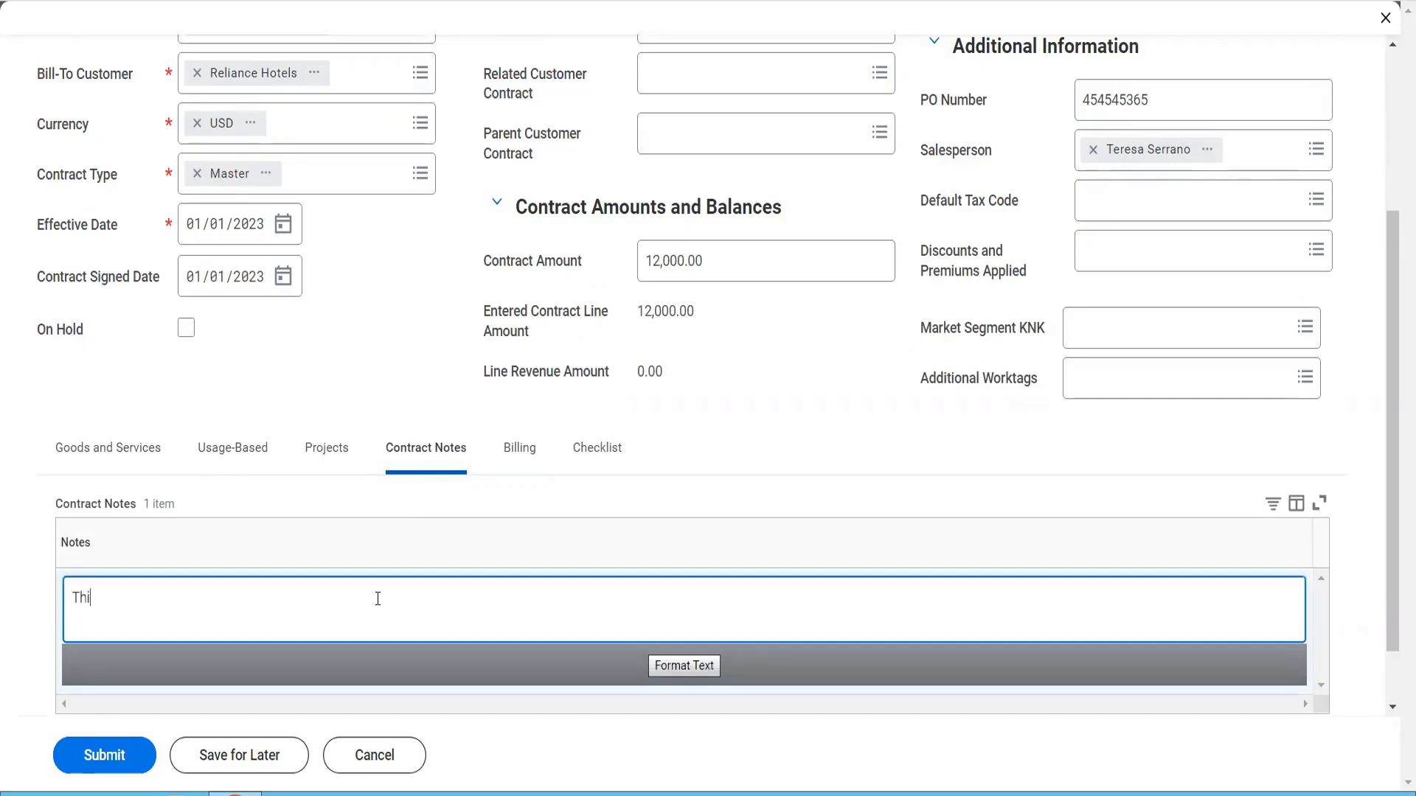
text(s is our  Customer Contract No)
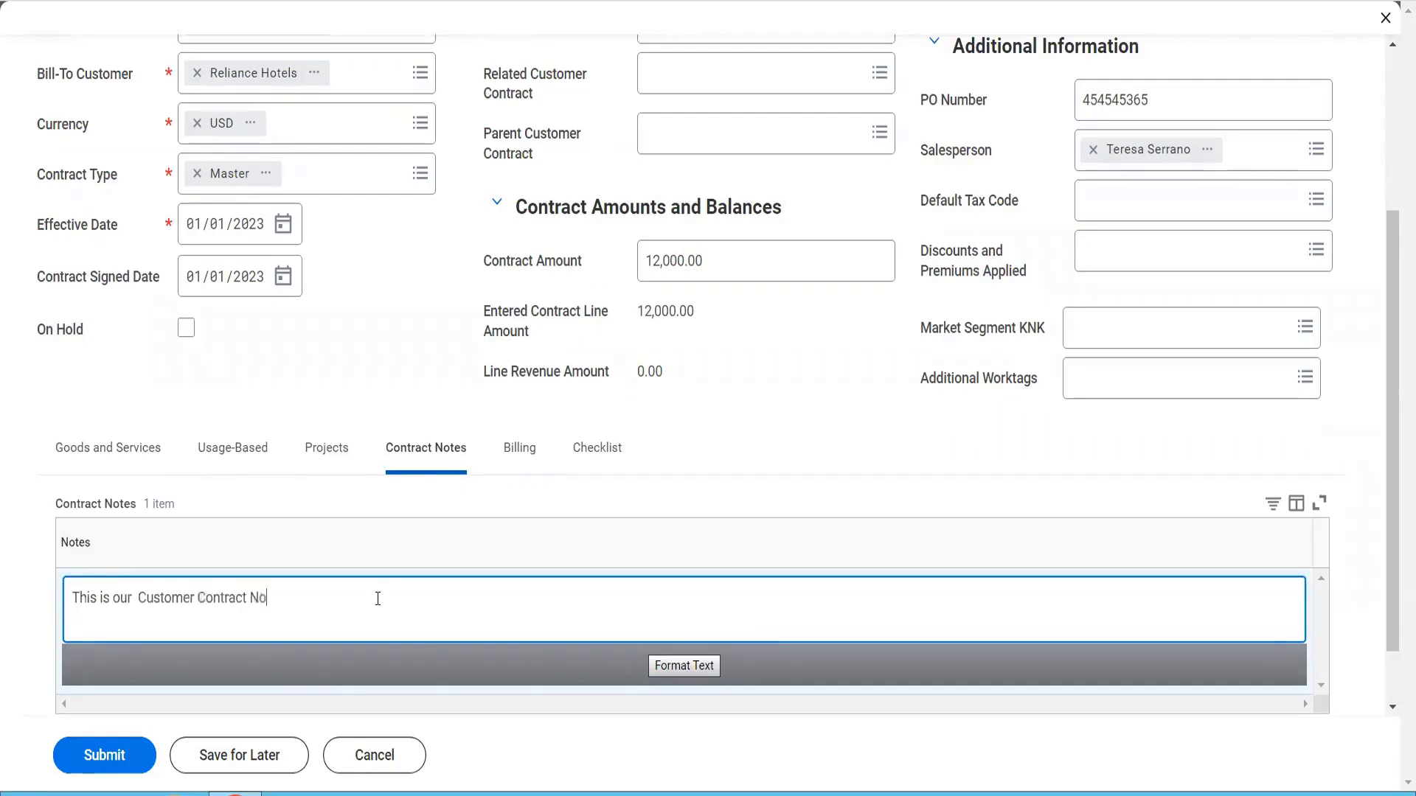
text(tes .......)
Set the payment type in the contract's billing terms to Check
click(524, 447)
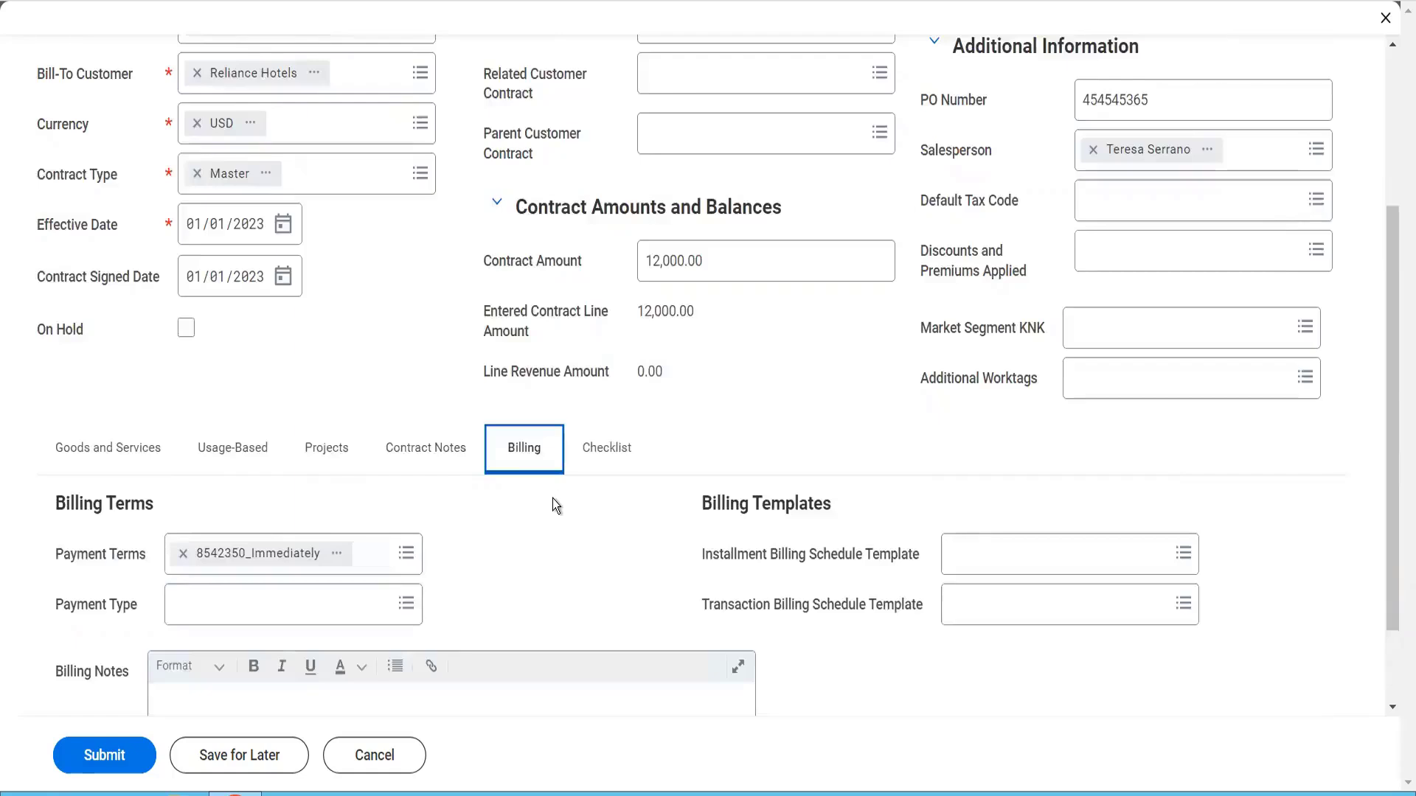
scroll(553, 500, down, 3)
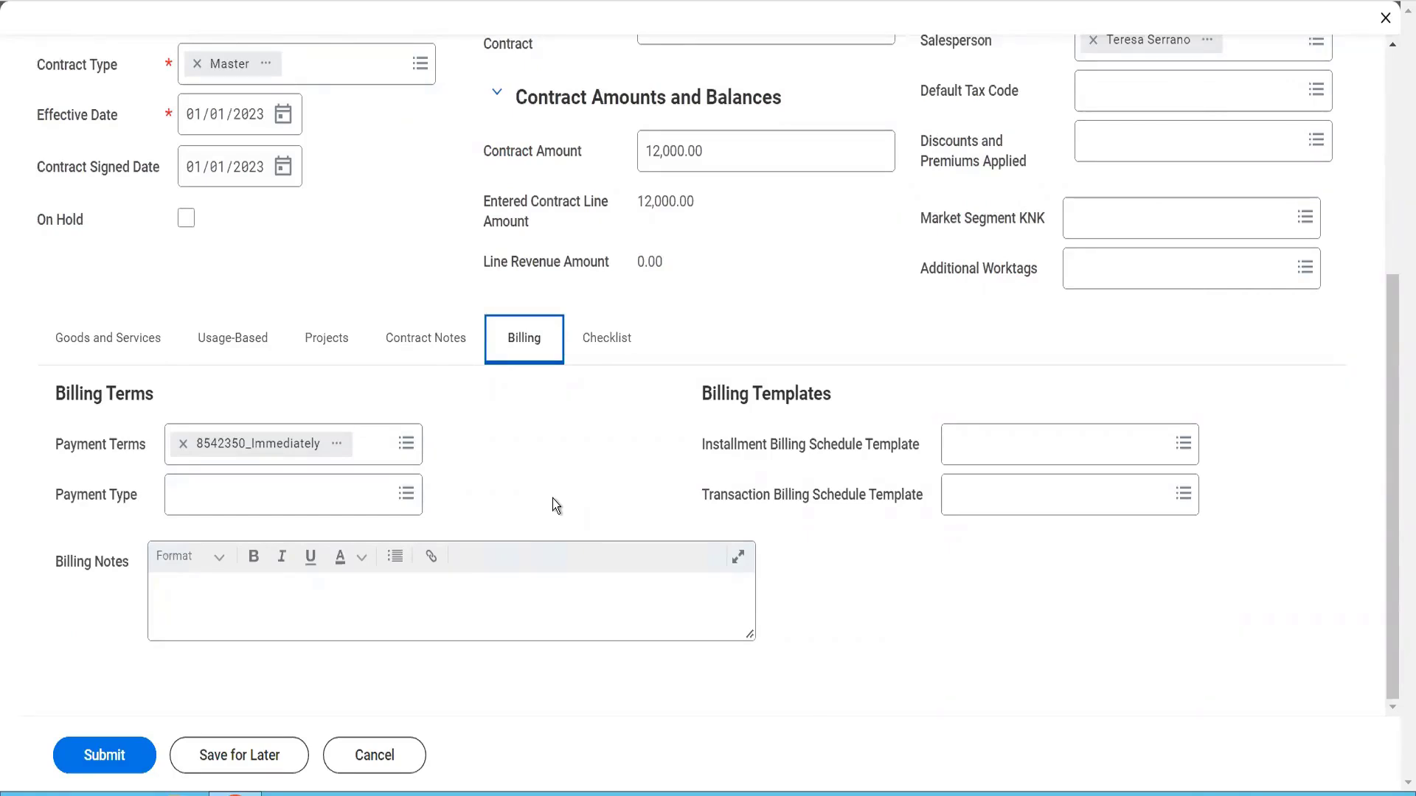
click(313, 497)
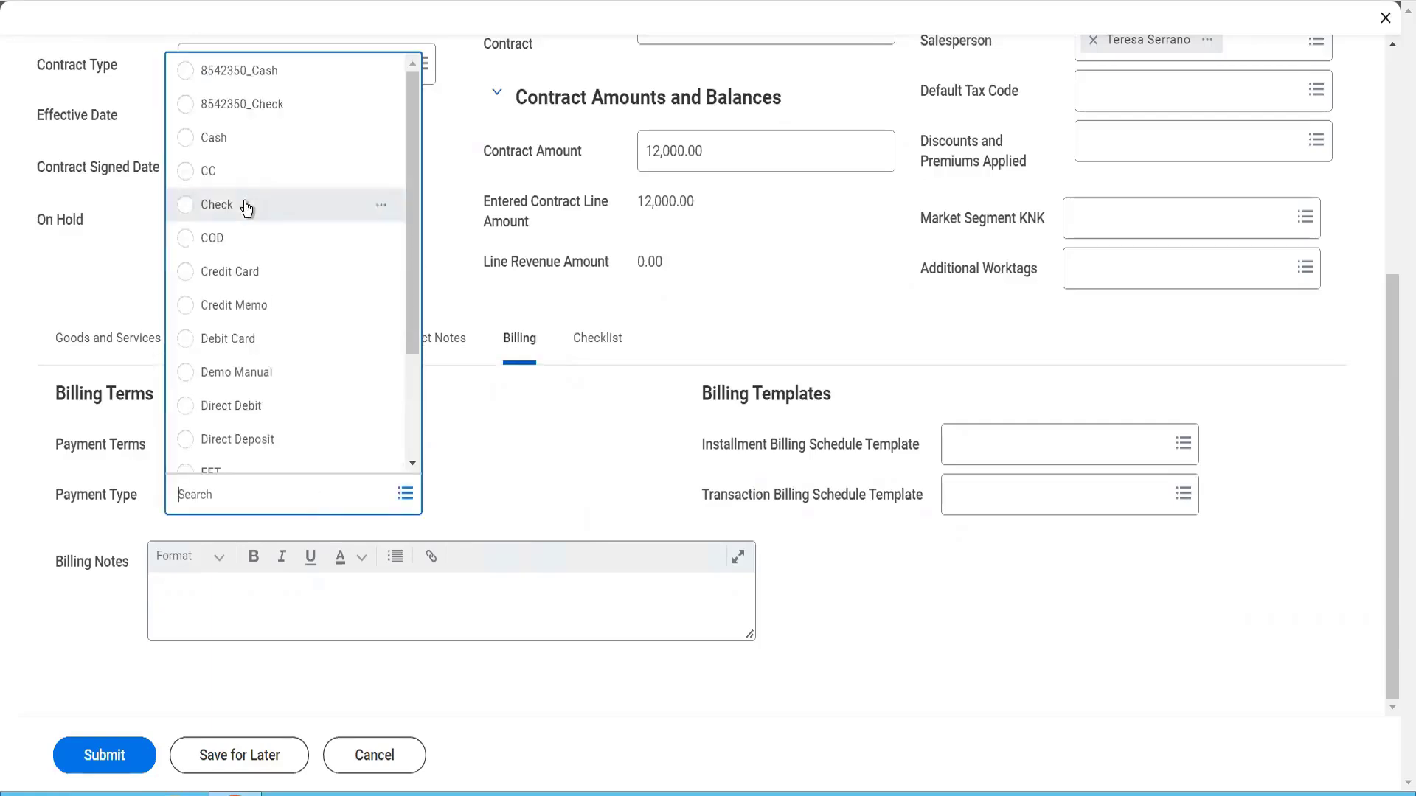
click(246, 208)
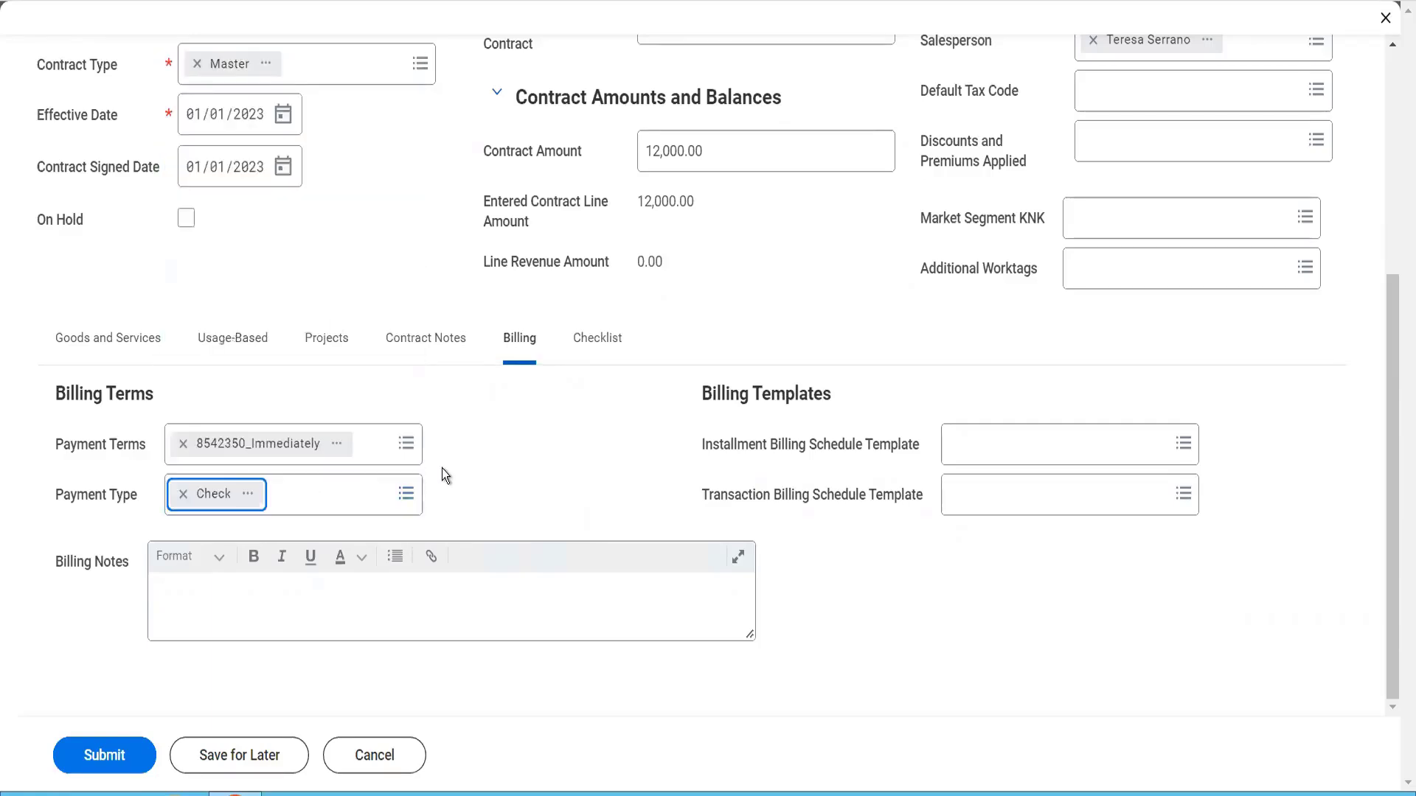
Enter "We need to bill the client every 15th of the month" as the contract's billing notes
click(461, 619)
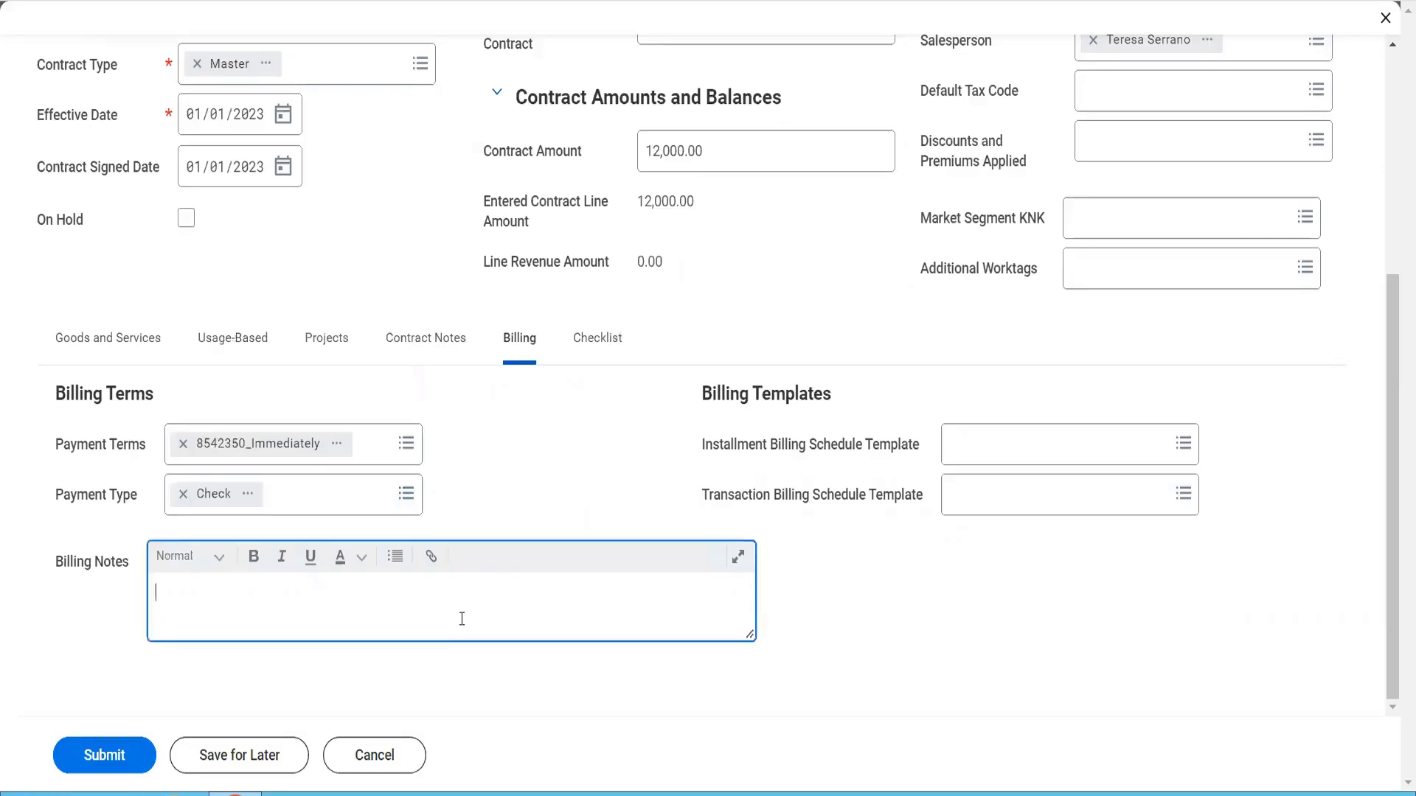
text(We need )
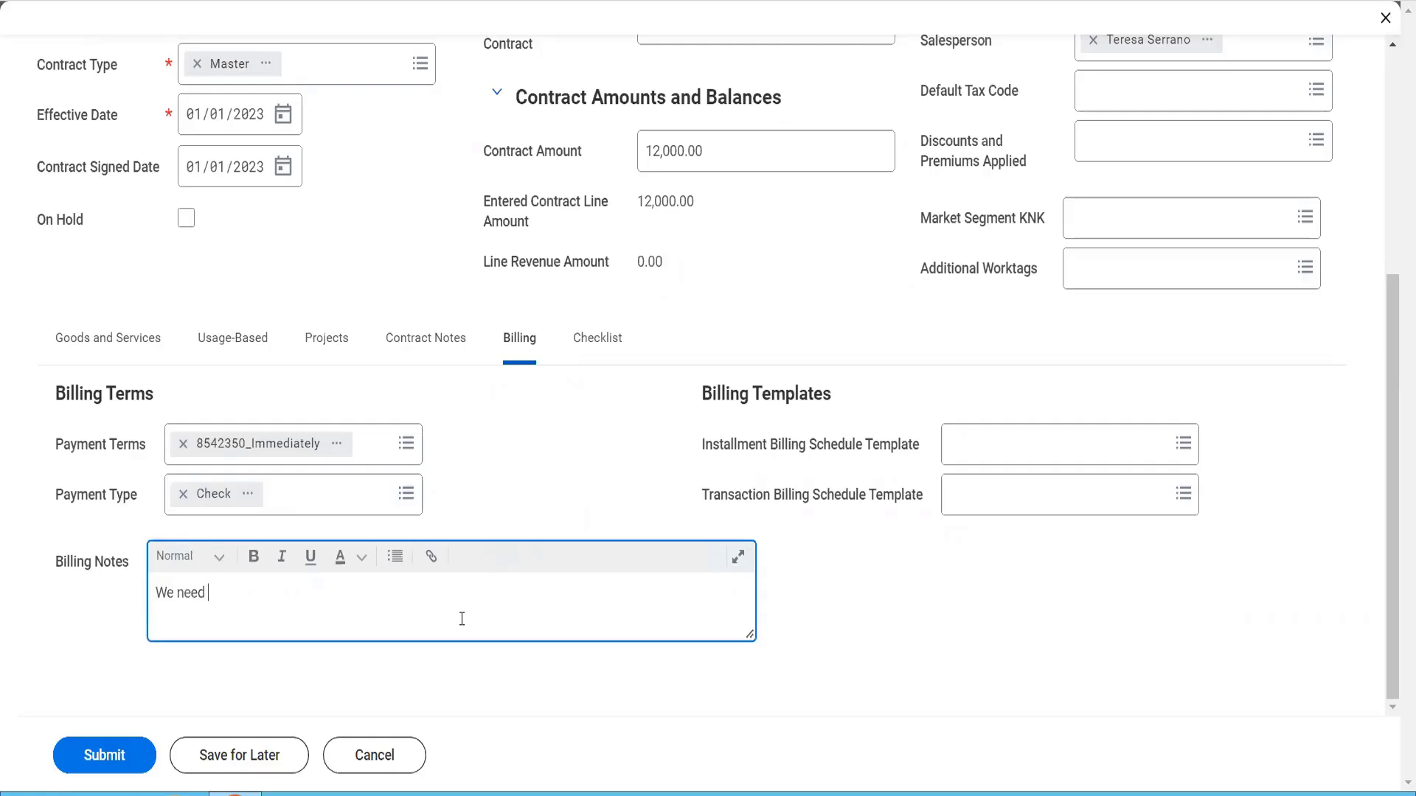
text(to bill the cline t)
key(BackSpace)
key(BackSpace)
text(ent every)
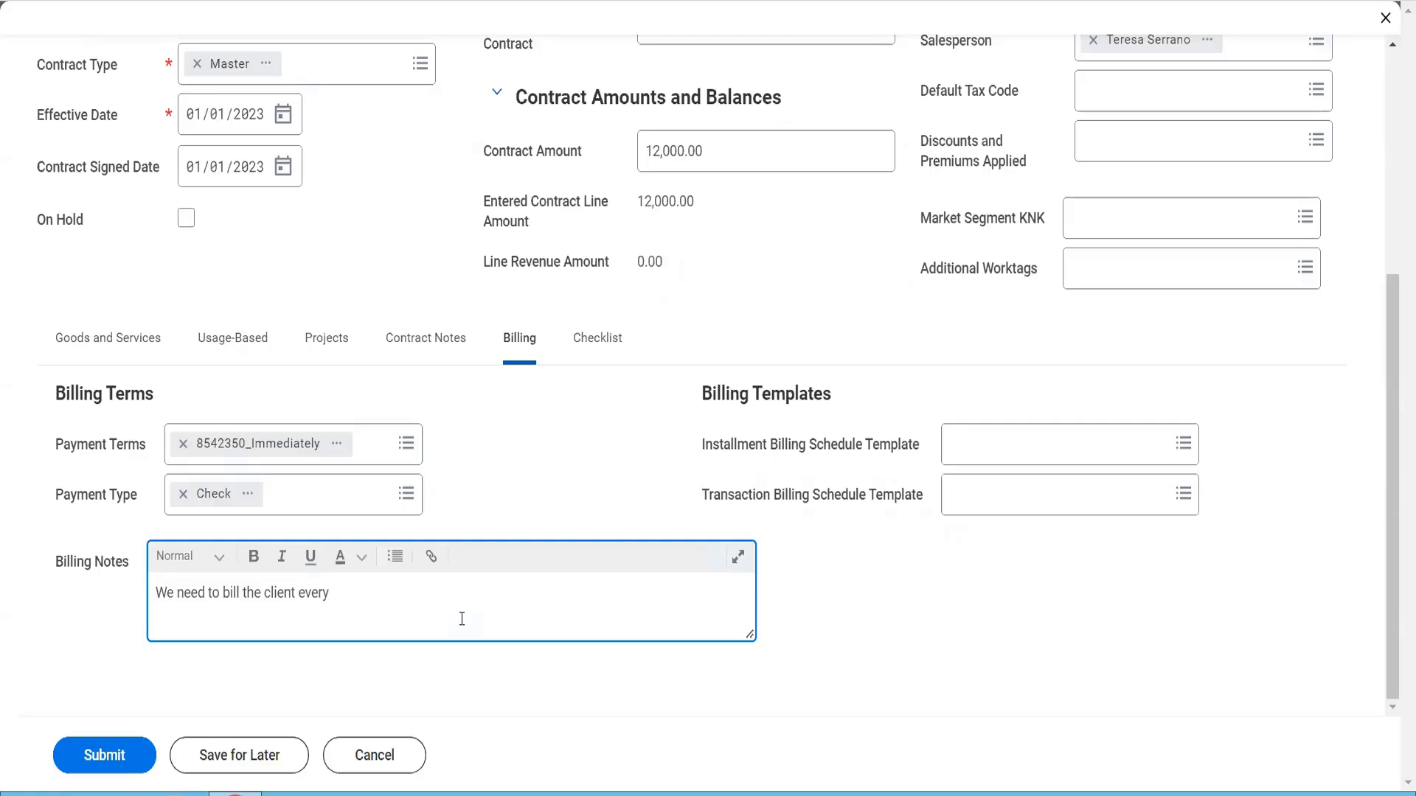
text( 15th of the month)
Review the contract header, including the contract name, description, PO number and contract amount, along with the goods and services line
click(106, 355)
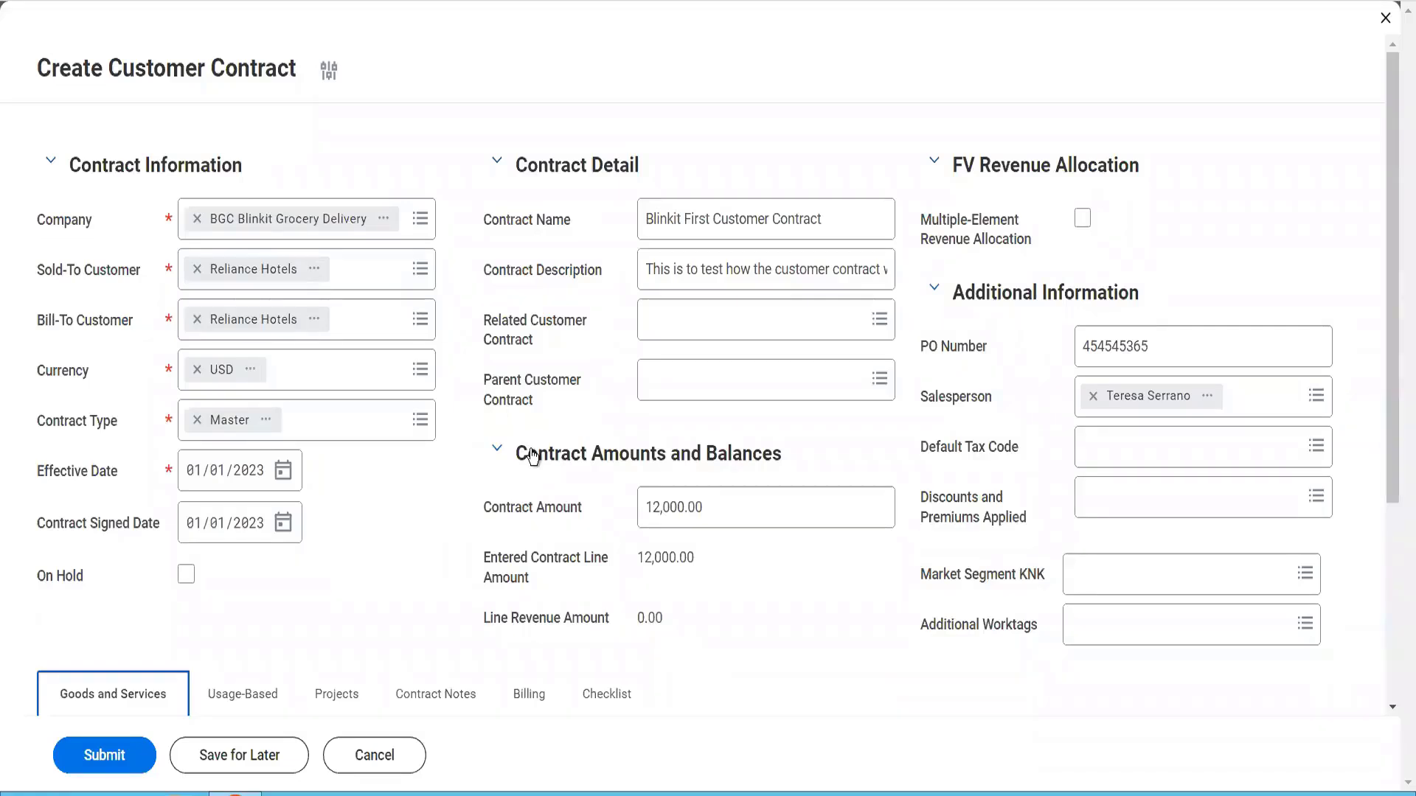
scroll(533, 456, down, 2)
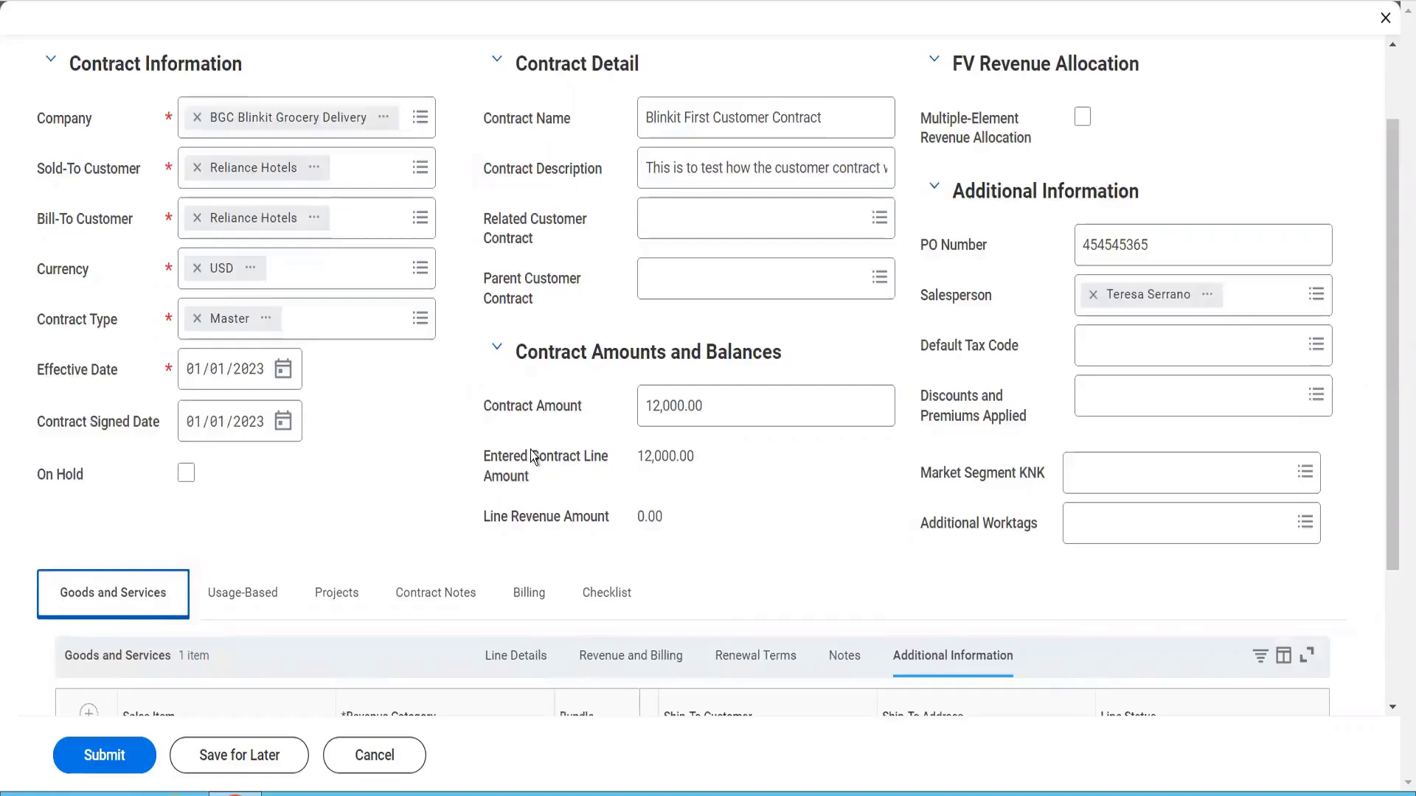
scroll(531, 449, up, 2)
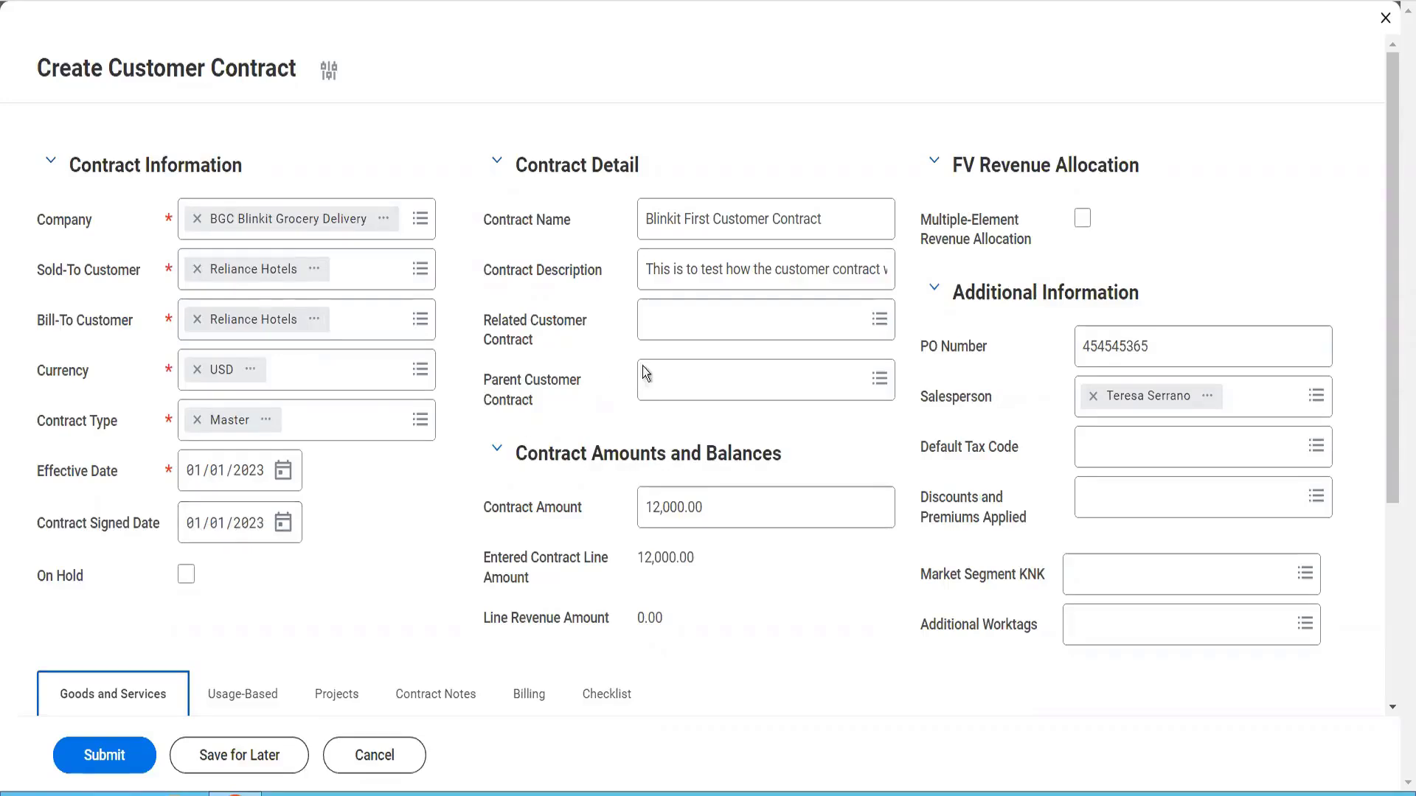
click(753, 221)
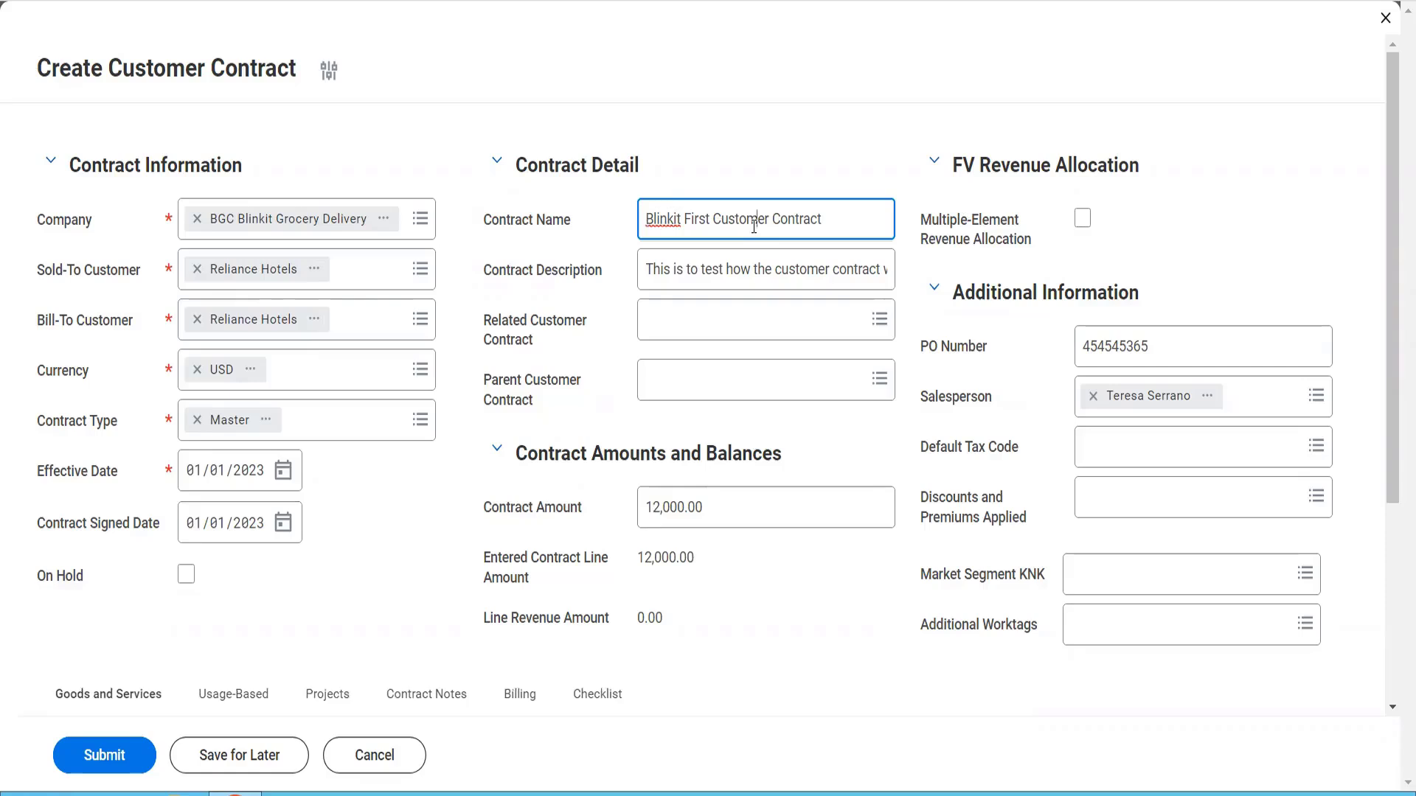
click(736, 278)
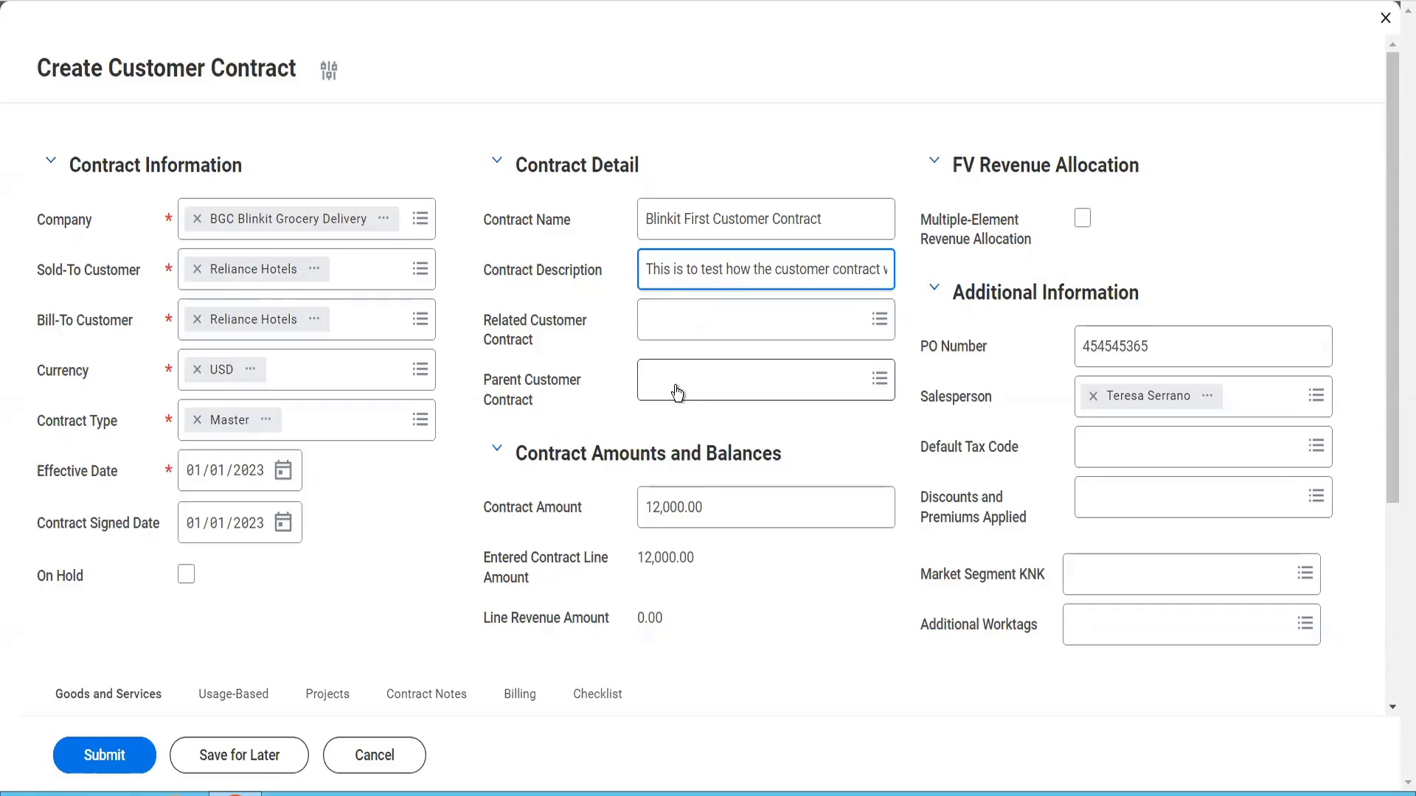
click(1165, 341)
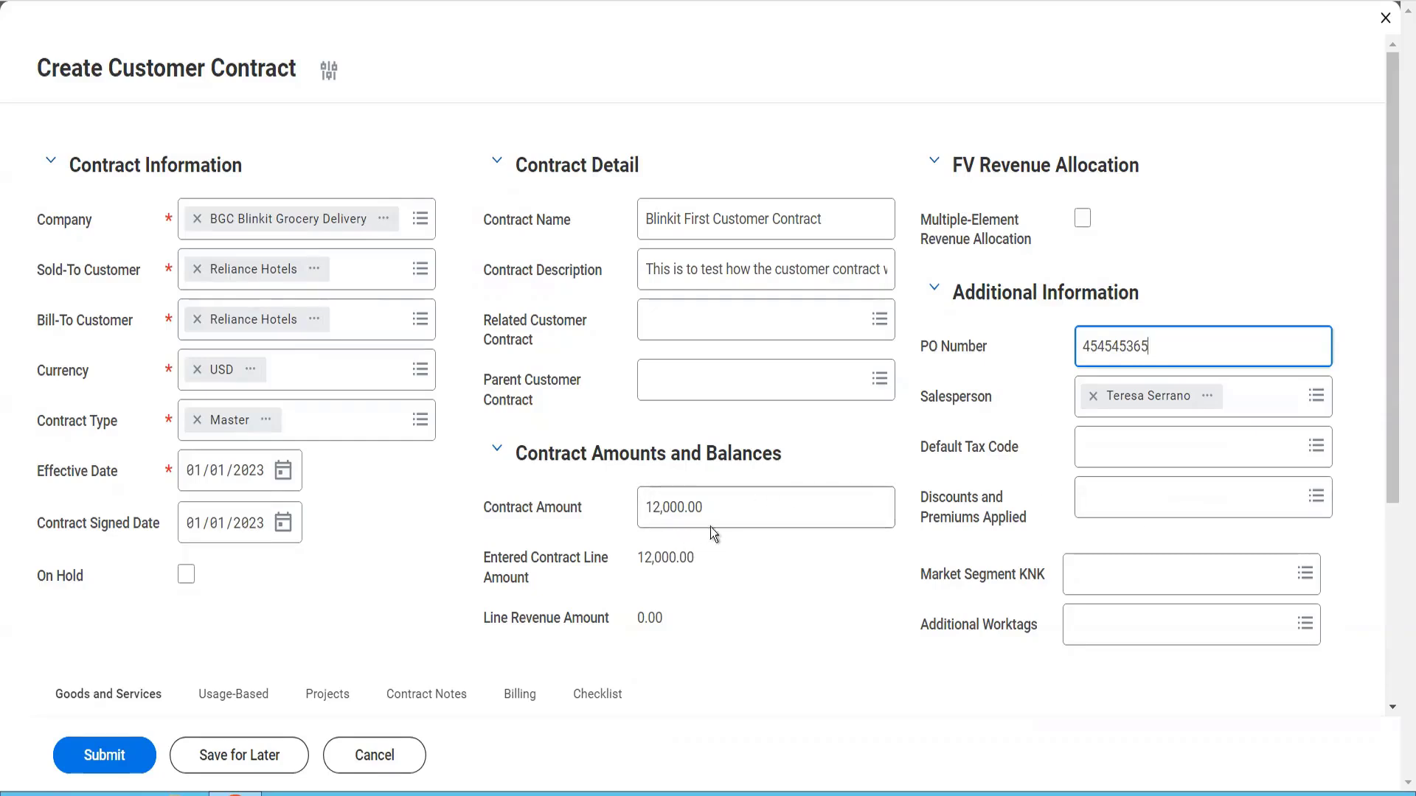
drag(716, 527, 646, 527)
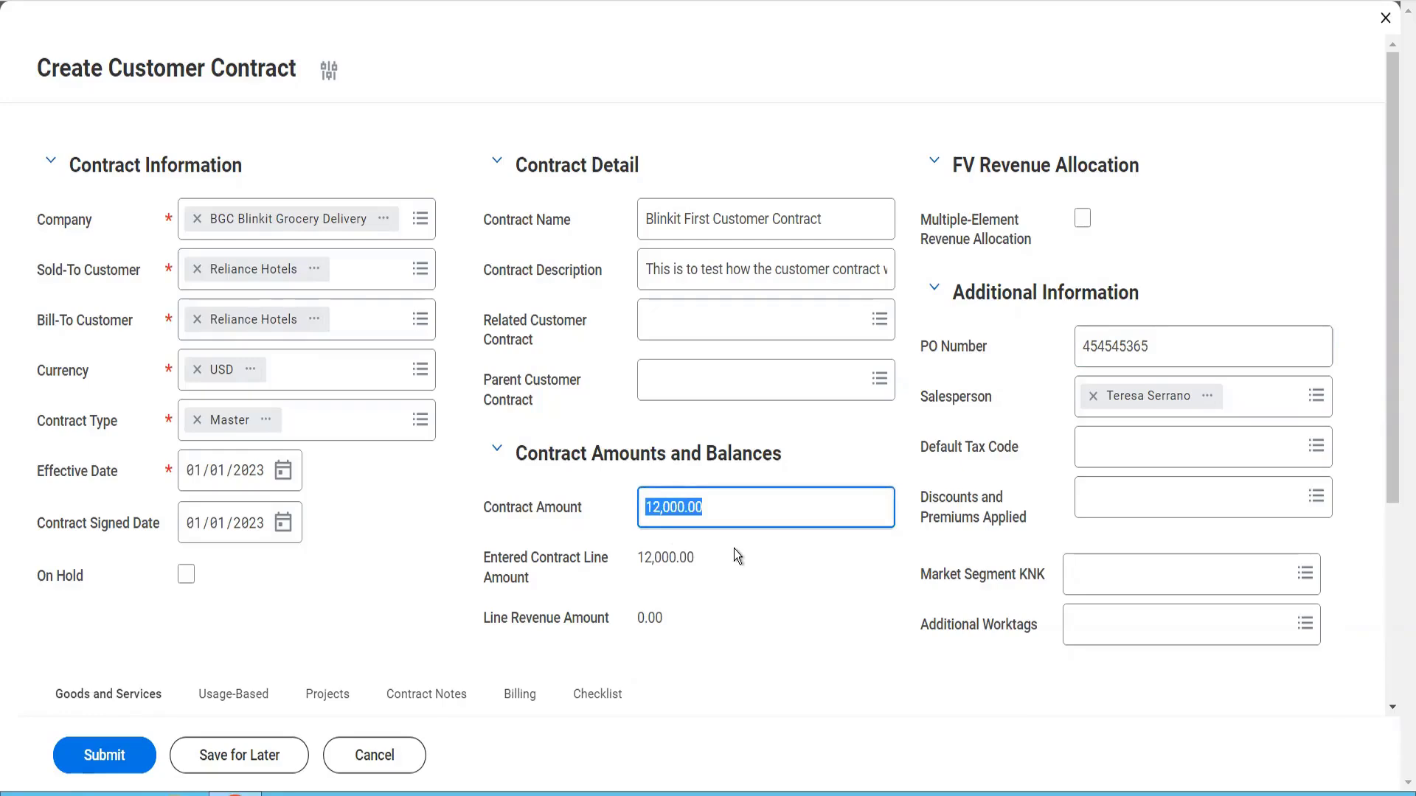
scroll(736, 554, down, 3)
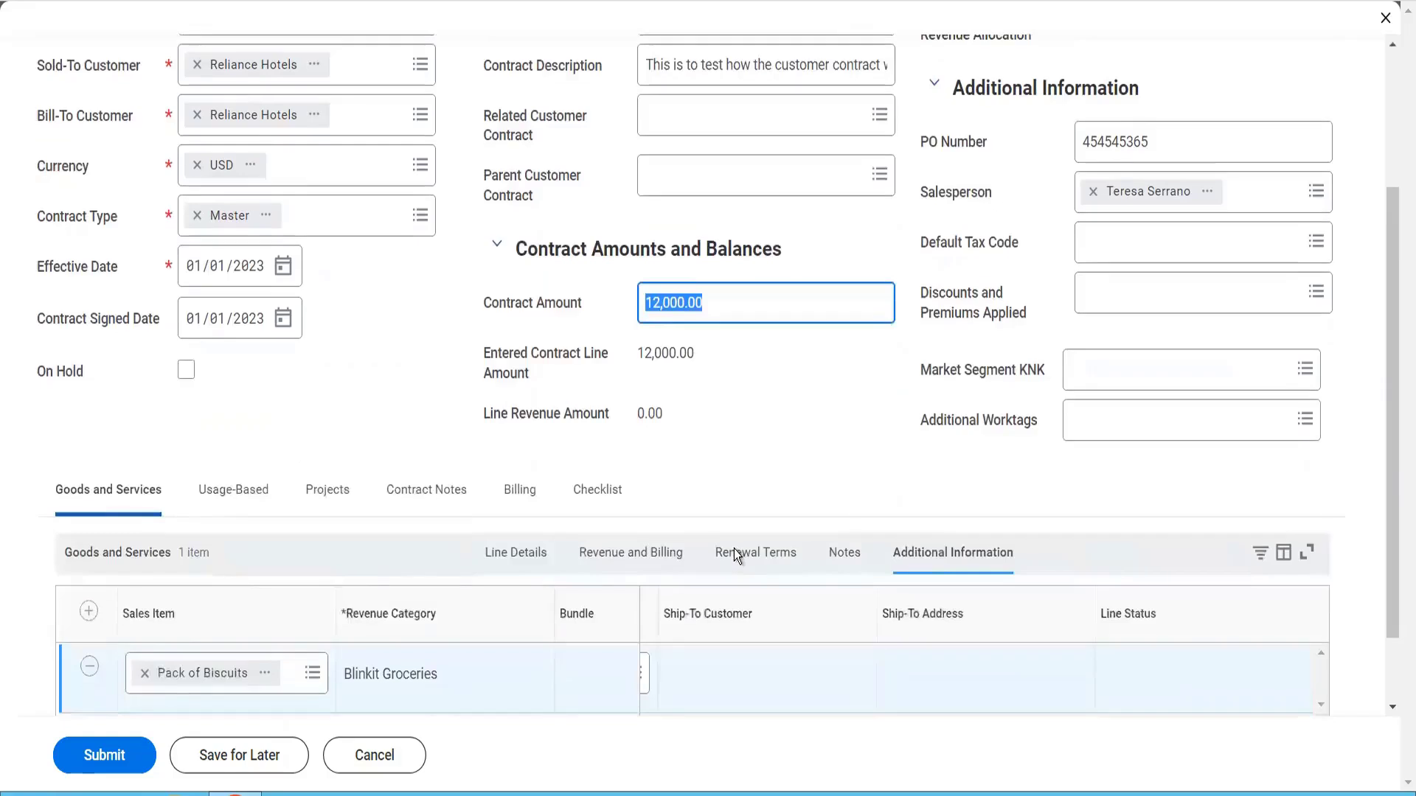
scroll(733, 549, down, 1)
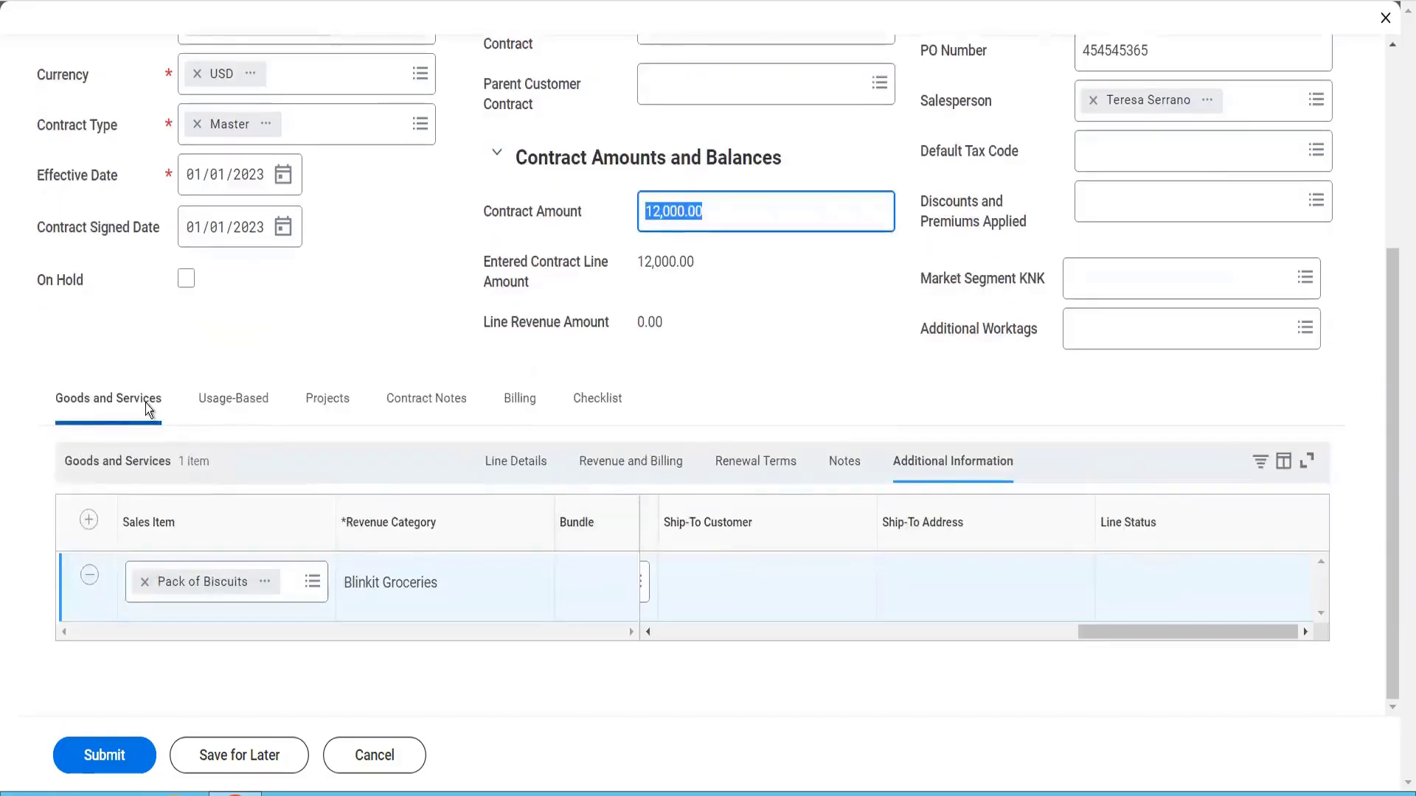